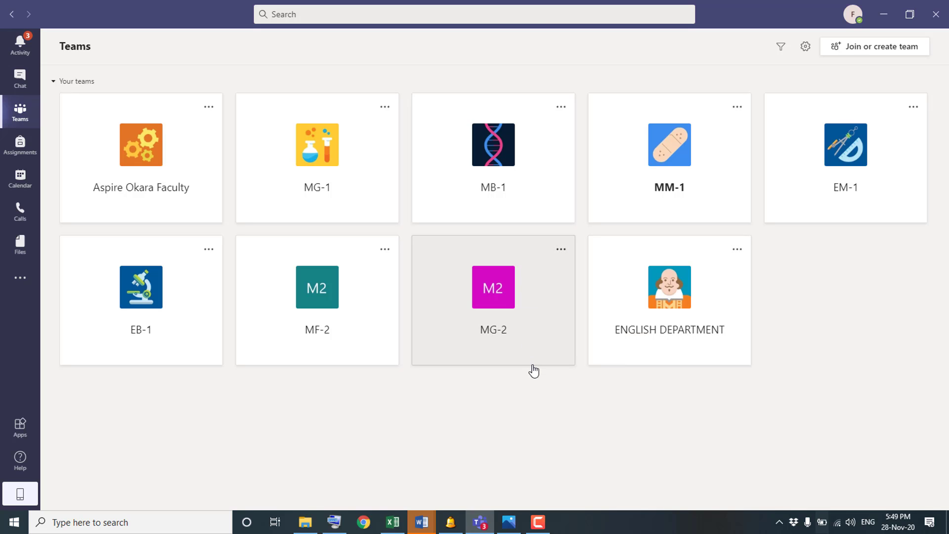
Open the MG-2 team and add a new channel named ENGLISH.
left_click(498, 307)
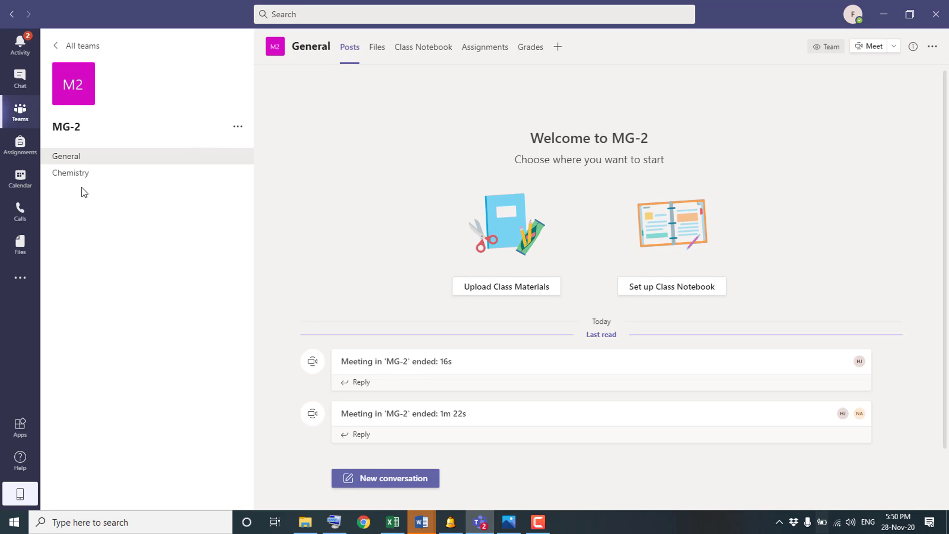
left_click(238, 129)
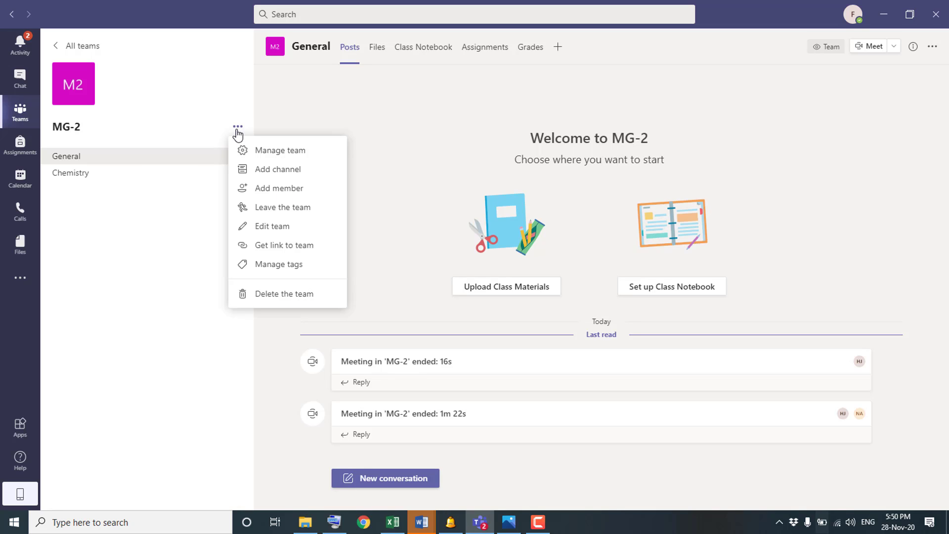
left_click(275, 170)
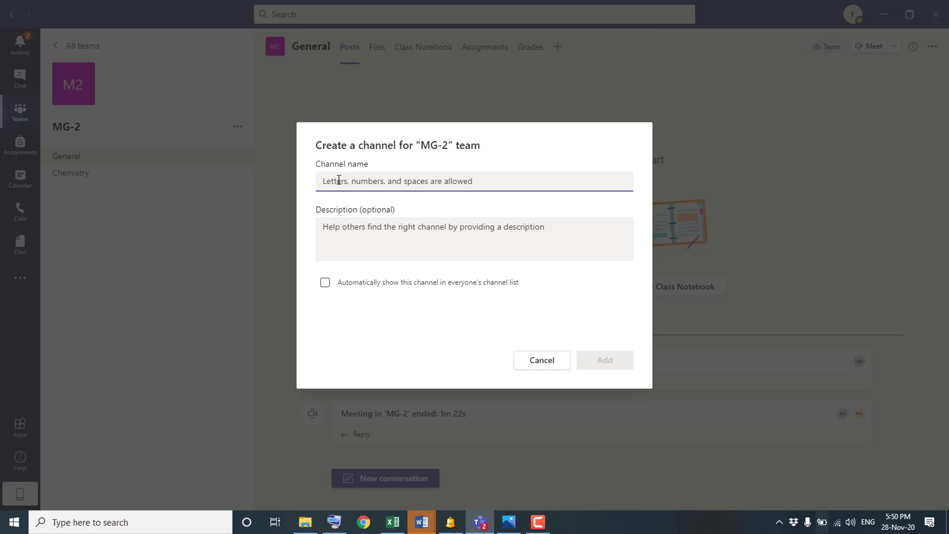
type("e")
key("BackSpace")
type("E")
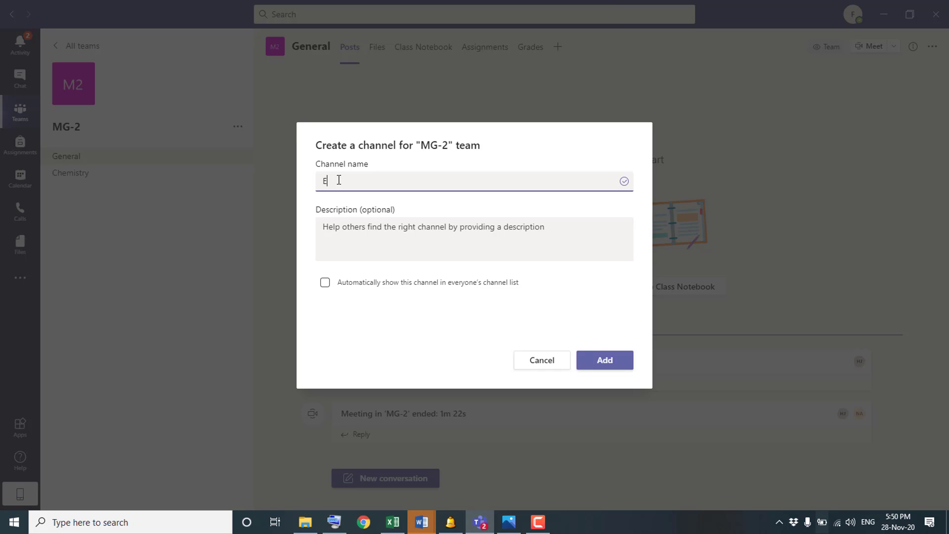
type("NGLISH")
left_click(597, 364)
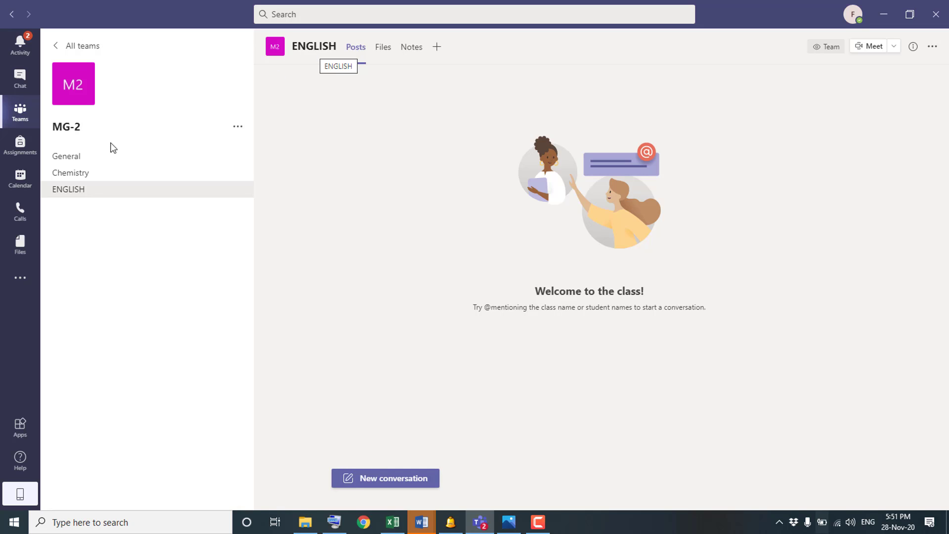
Look through the General and Chemistry channels, and start scheduling a new meeting from the ENGLISH channel.
left_click(76, 159)
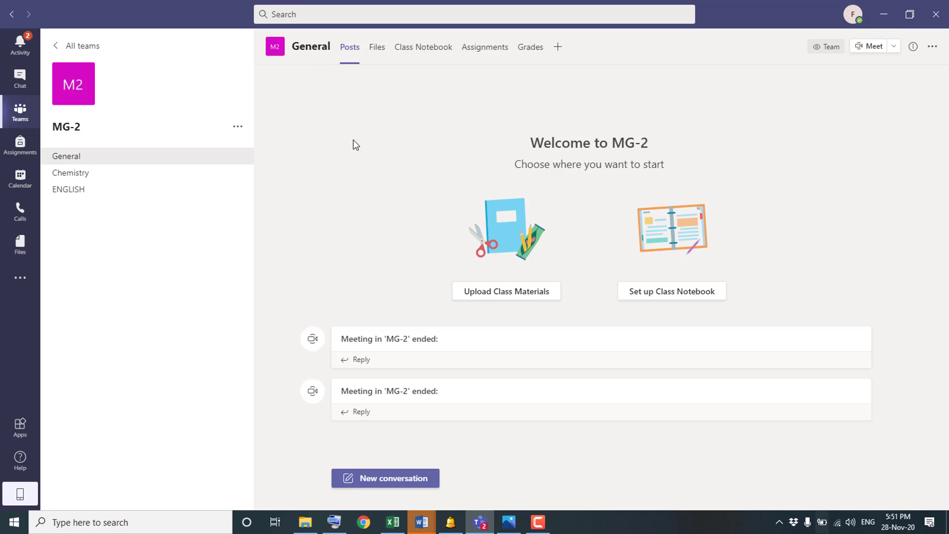
left_click(97, 177)
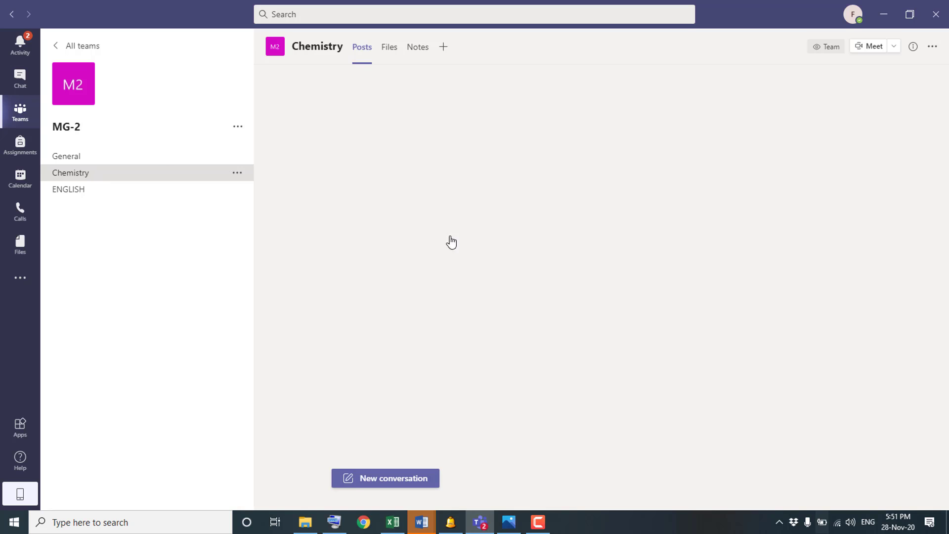
left_click(67, 192)
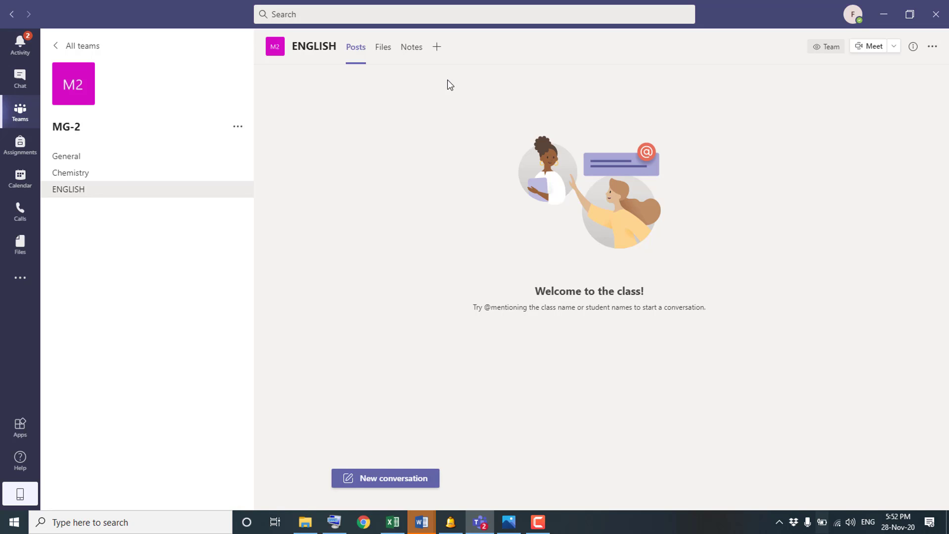
left_click(895, 49)
left_click(895, 51)
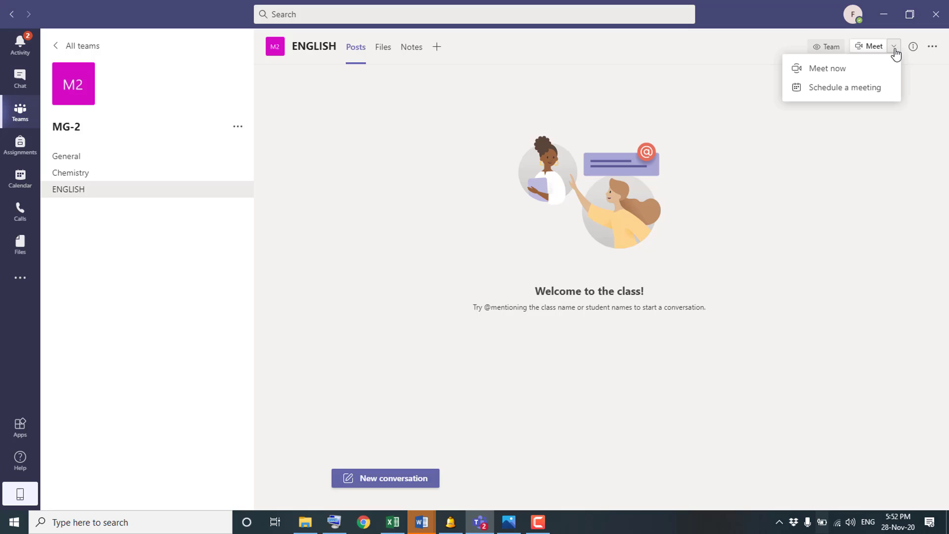
left_click(865, 88)
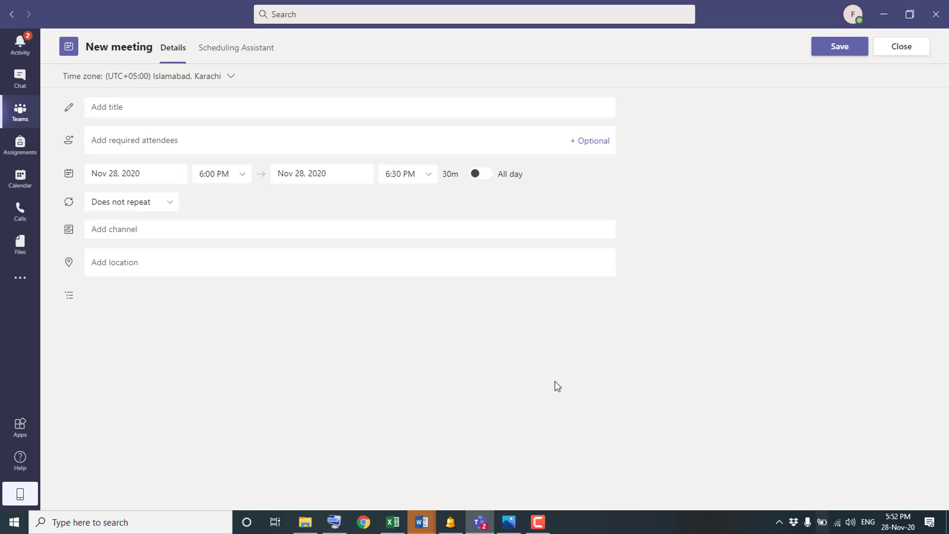
Consult the timetable image for the MG-2 class days and title the meeting ENGLISH (MON, TUES, SAT).
left_click(512, 523)
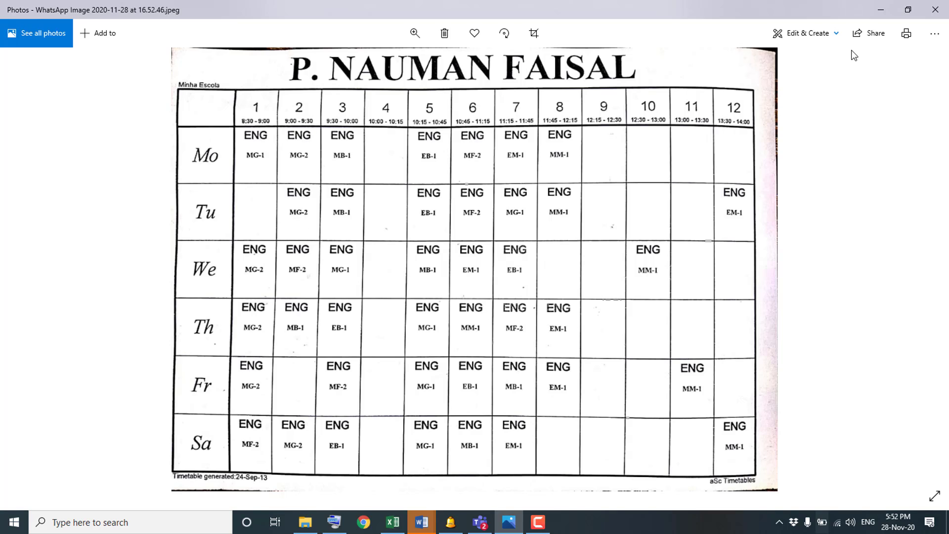
left_click(881, 9)
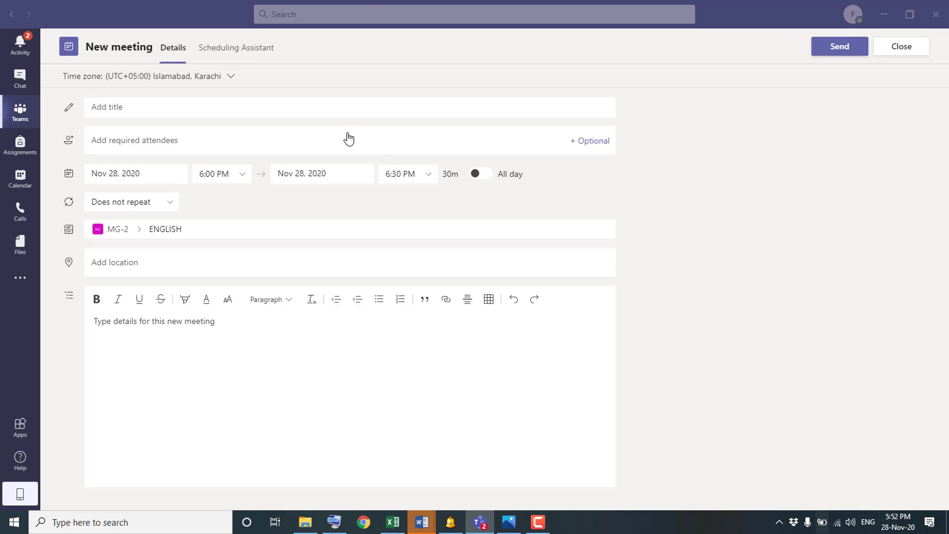
left_click(346, 108)
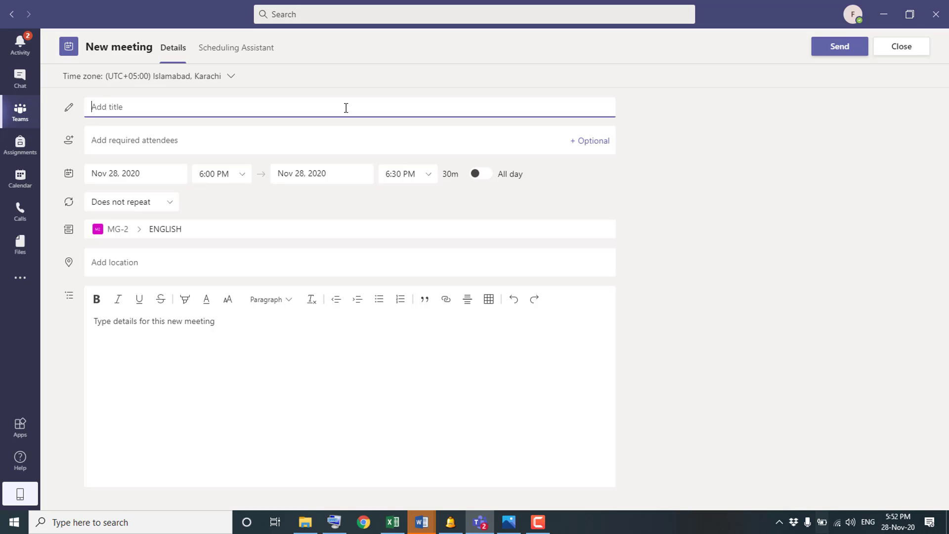
type("ENGLISH (MON, T")
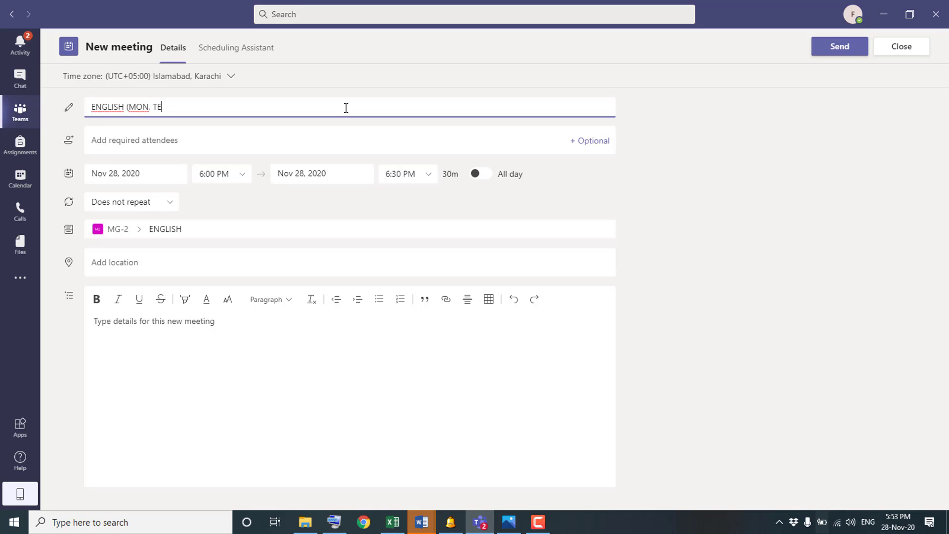
type("UES, SAT)")
Set the meeting date to Nov 30, 2020 and its start time to 9:00 AM, checking the class period in the timetable image.
left_click(168, 176)
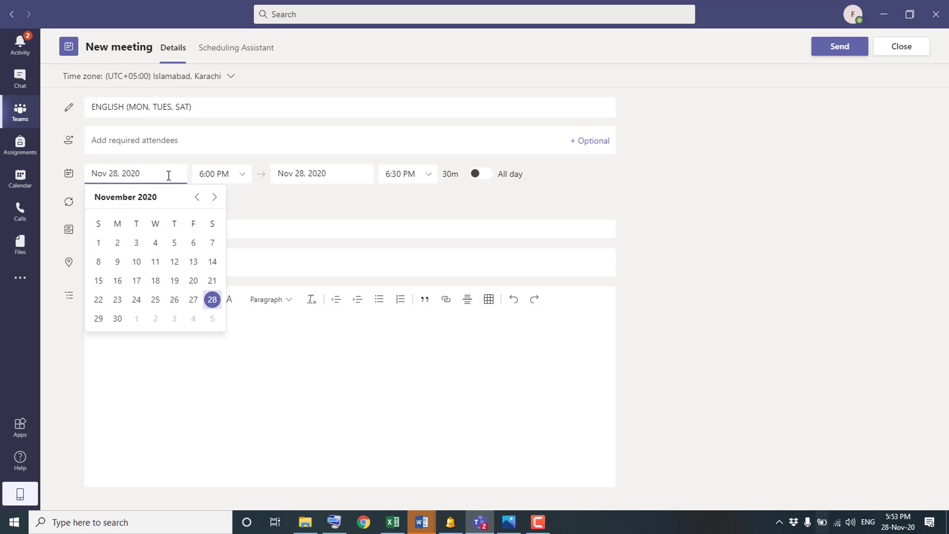
left_click(117, 319)
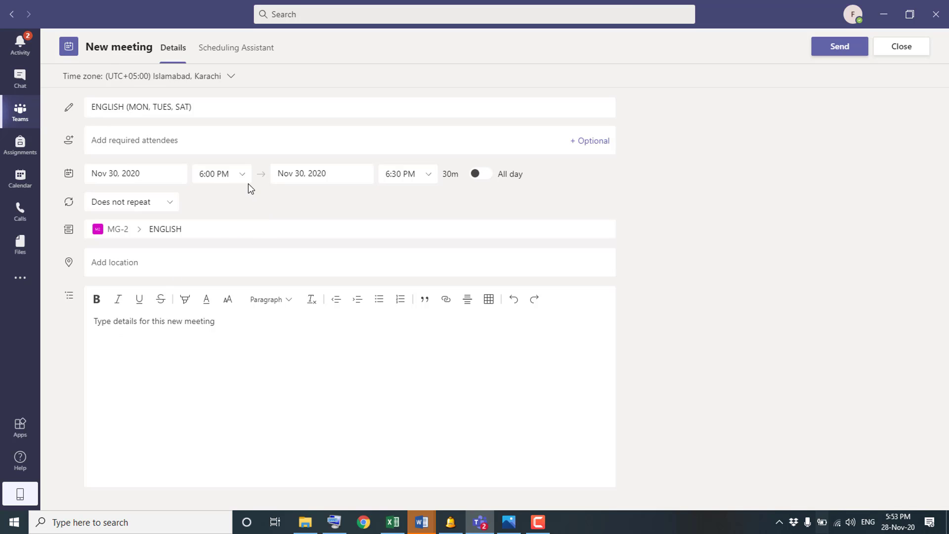
left_click(509, 524)
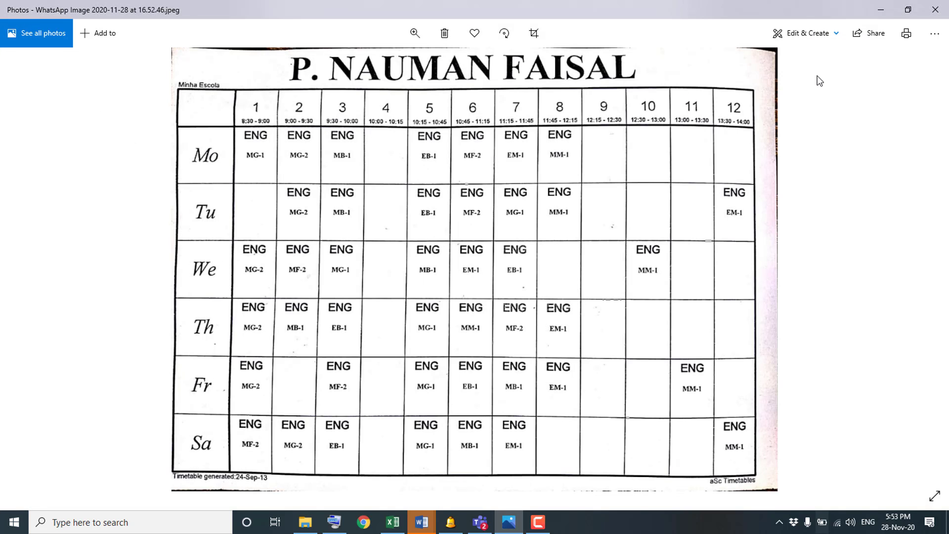
left_click(883, 10)
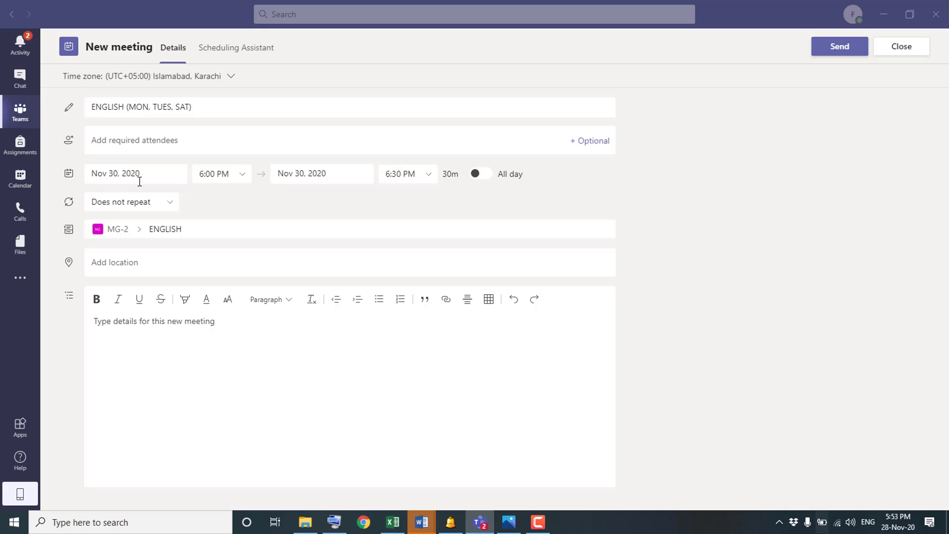
left_click(243, 176)
left_click(243, 179)
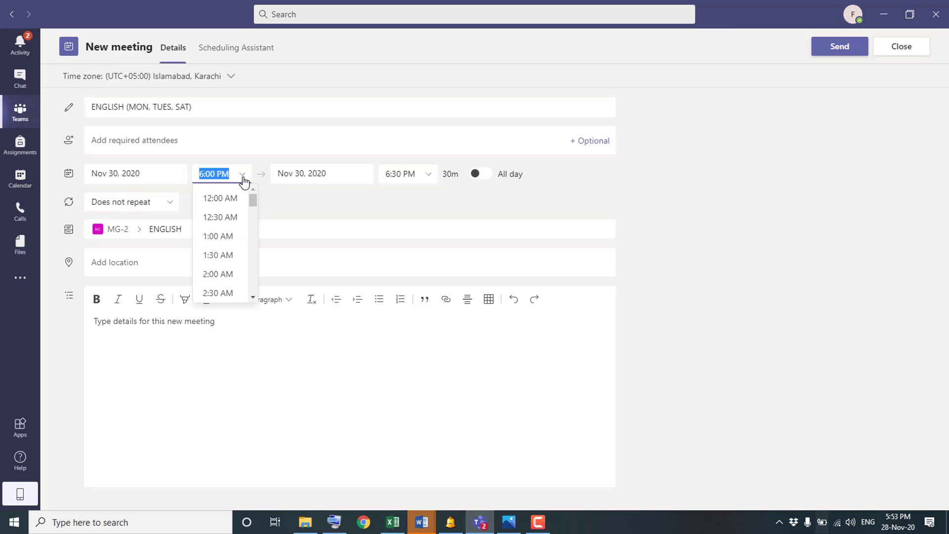
scroll(252, 204, "up", 5)
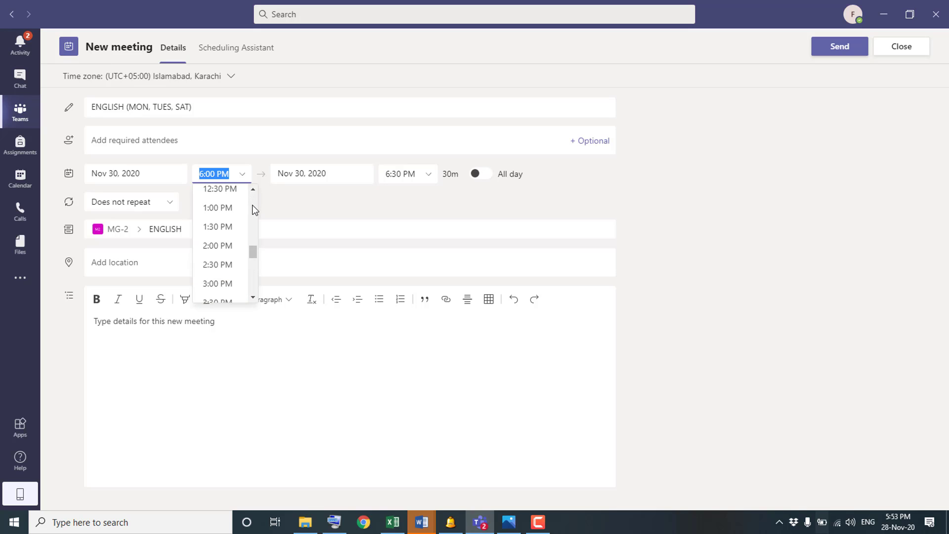
scroll(252, 205, "up", 3)
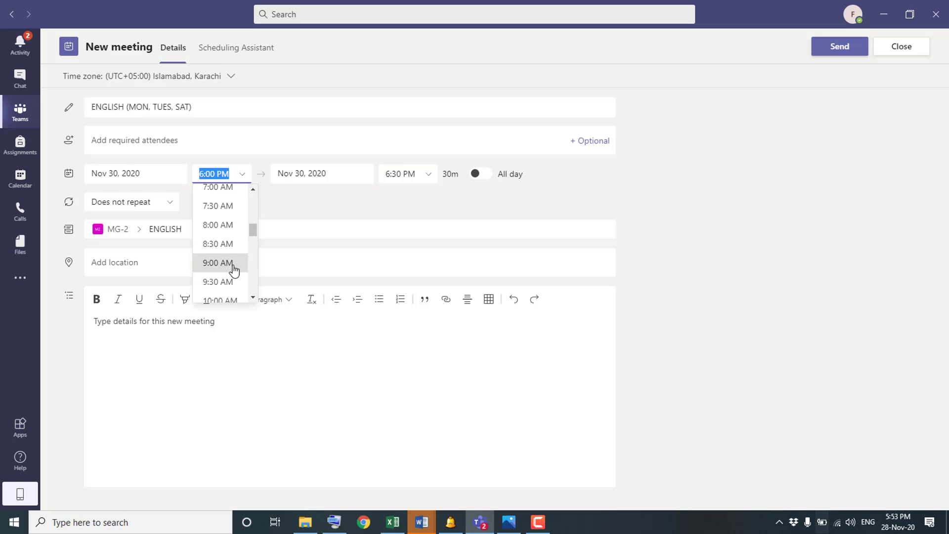
left_click(218, 262)
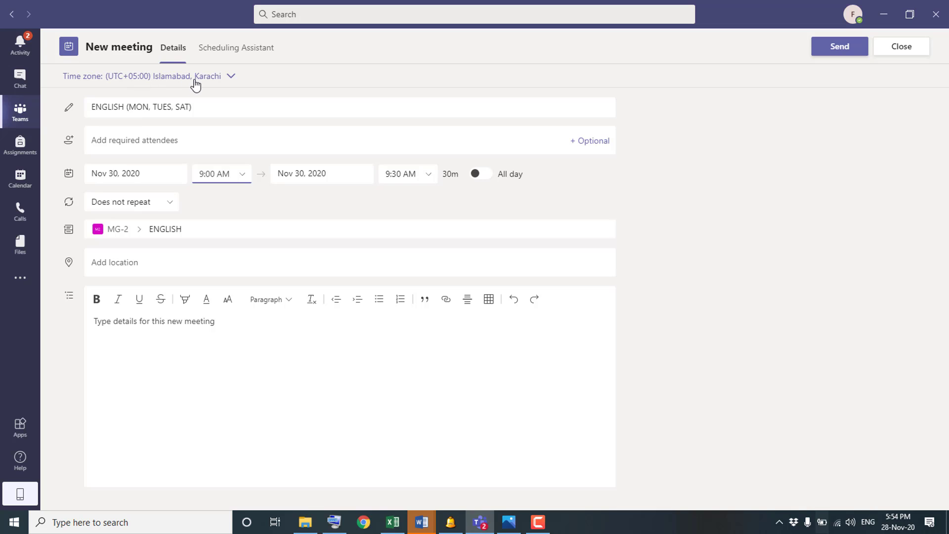
Examine the meeting's time zone list around (UTC+05:00) Islamabad, Karachi and close it without choosing another zone.
left_click(233, 78)
left_click(233, 78)
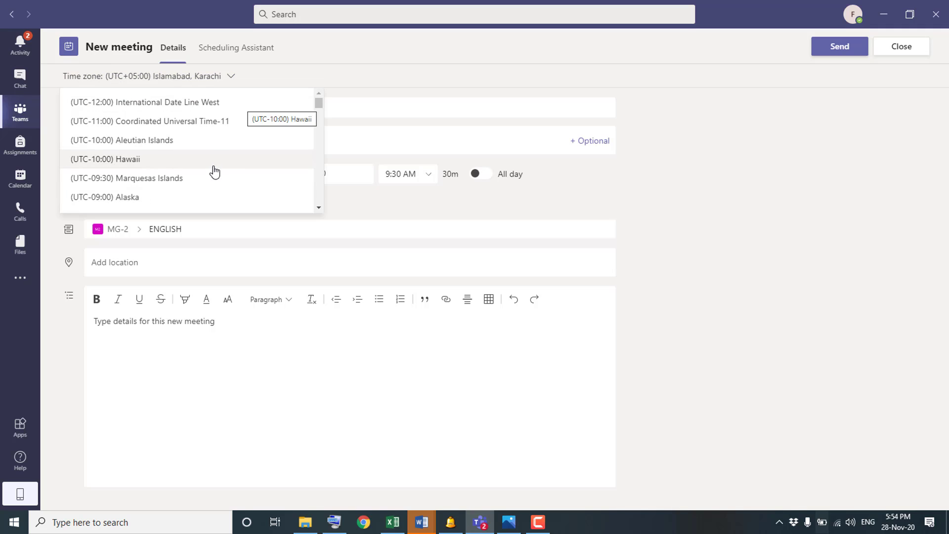
left_click(319, 181)
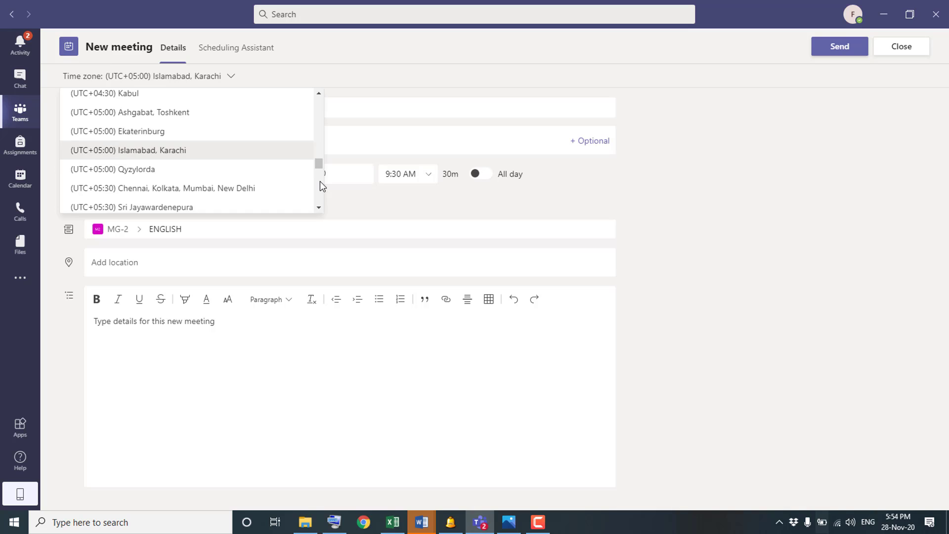
left_click(374, 80)
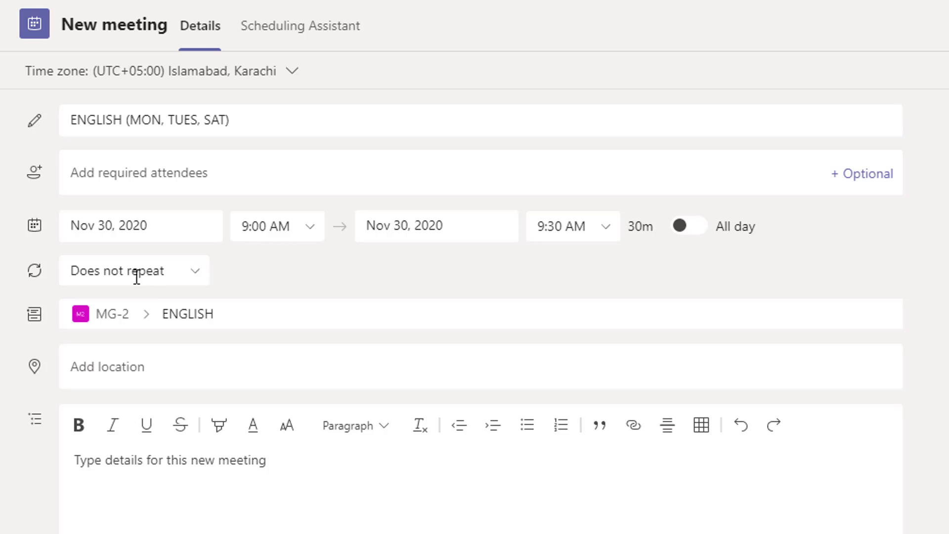
Set the meeting to repeat every weekday (Mon - Fri) and open its custom recurrence settings.
left_click(198, 271)
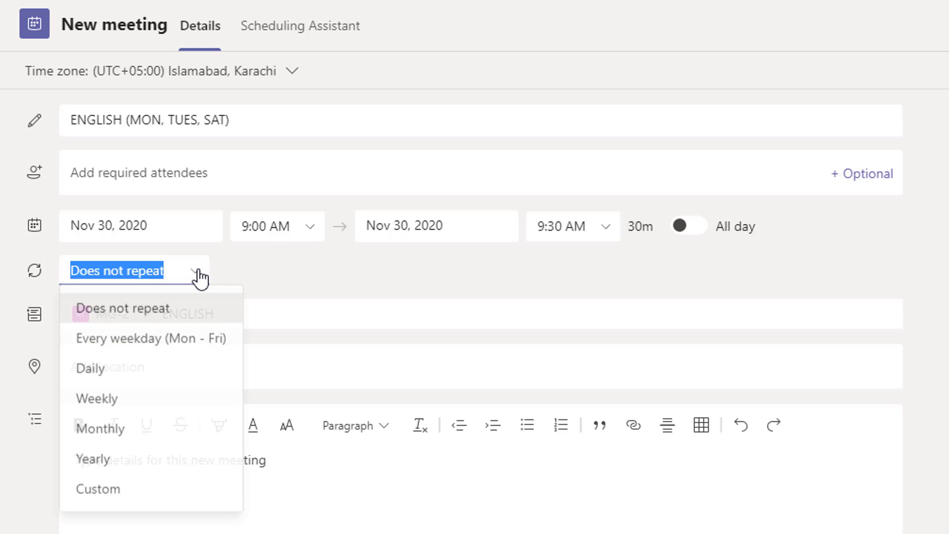
left_click(191, 343)
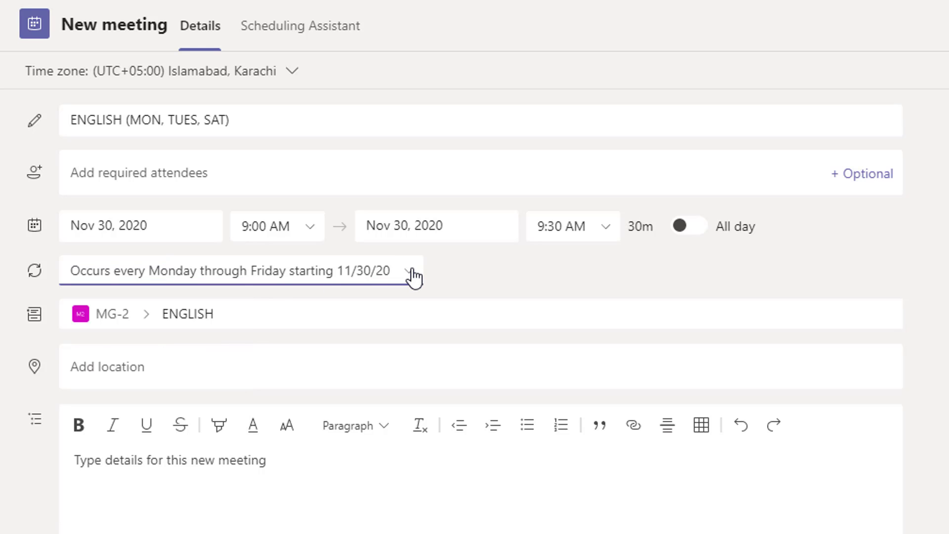
left_click(411, 272)
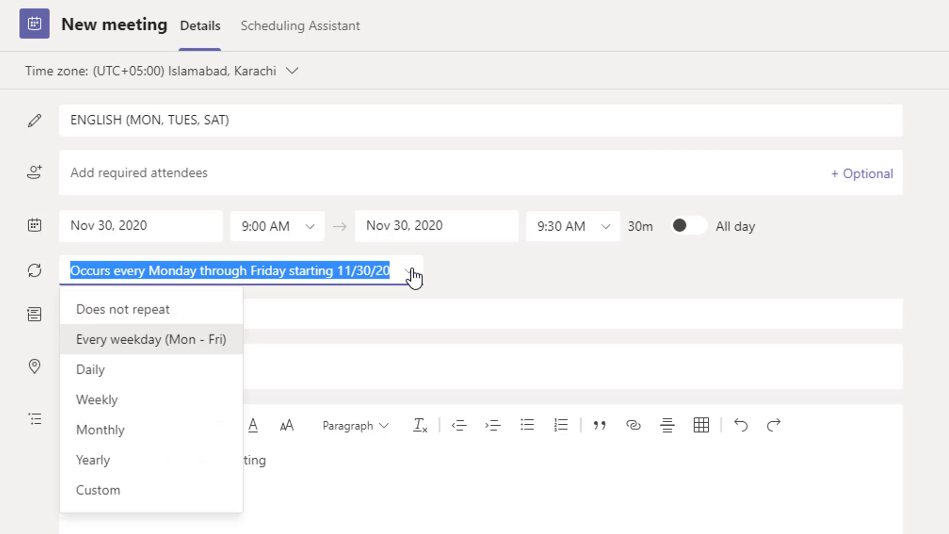
left_click(148, 499)
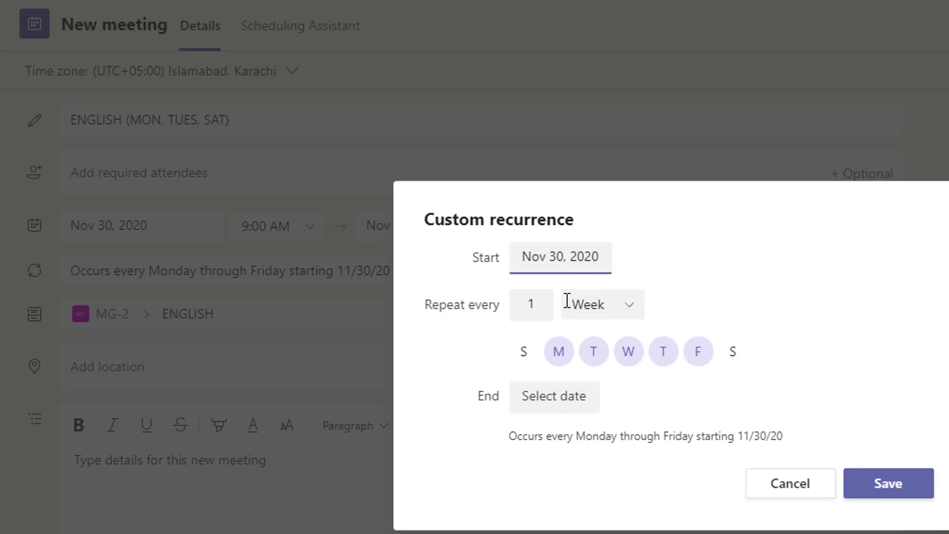
Set the end date of the custom recurrence to Jan 31, 2021.
left_click(553, 396)
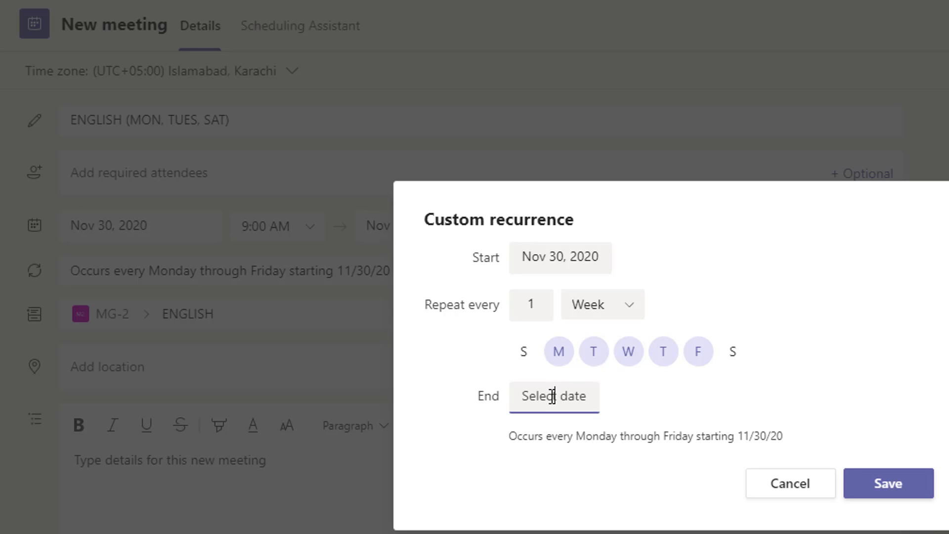
left_click(564, 401)
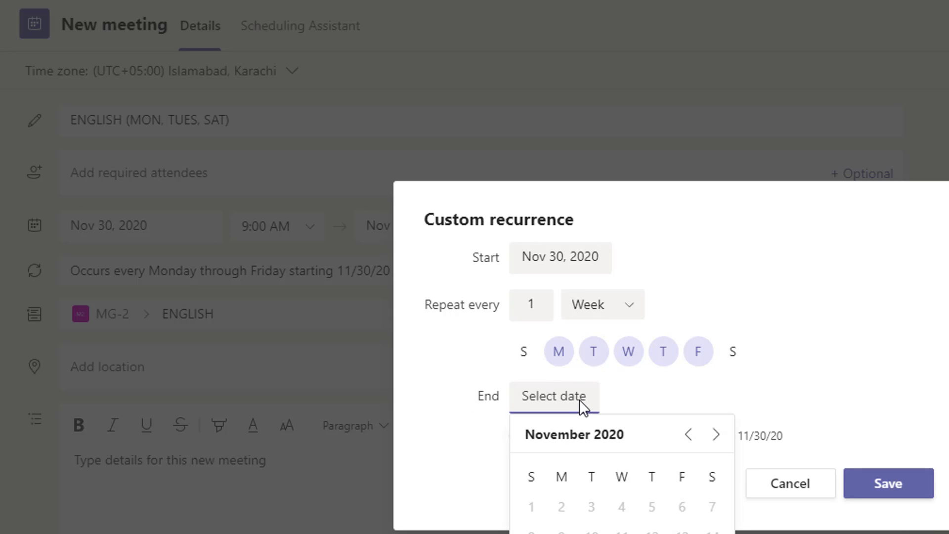
left_click(717, 434)
left_click(717, 435)
left_click(717, 435)
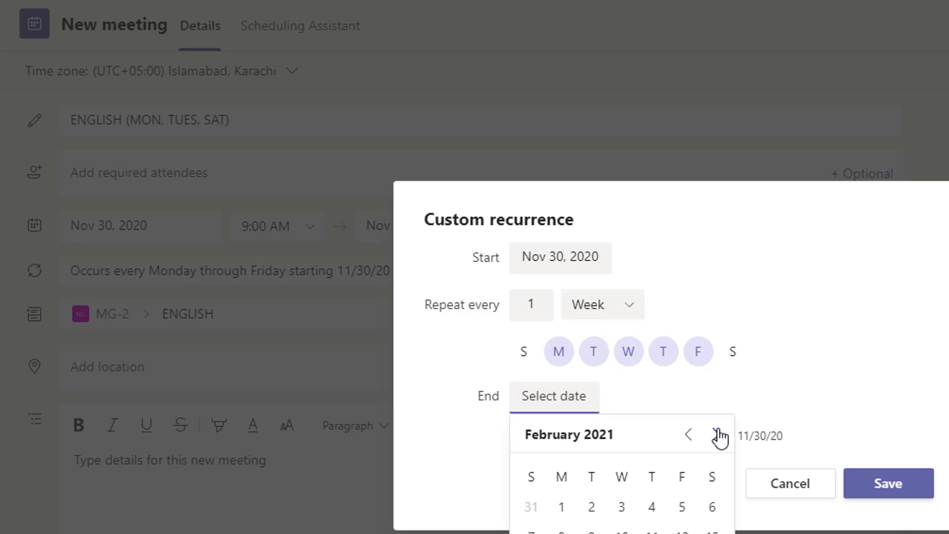
left_click(688, 435)
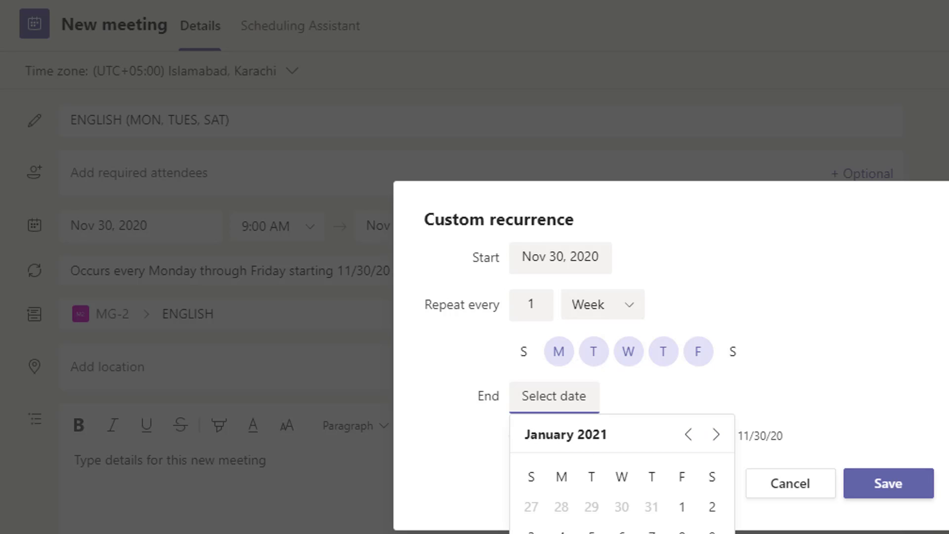
left_click(531, 533)
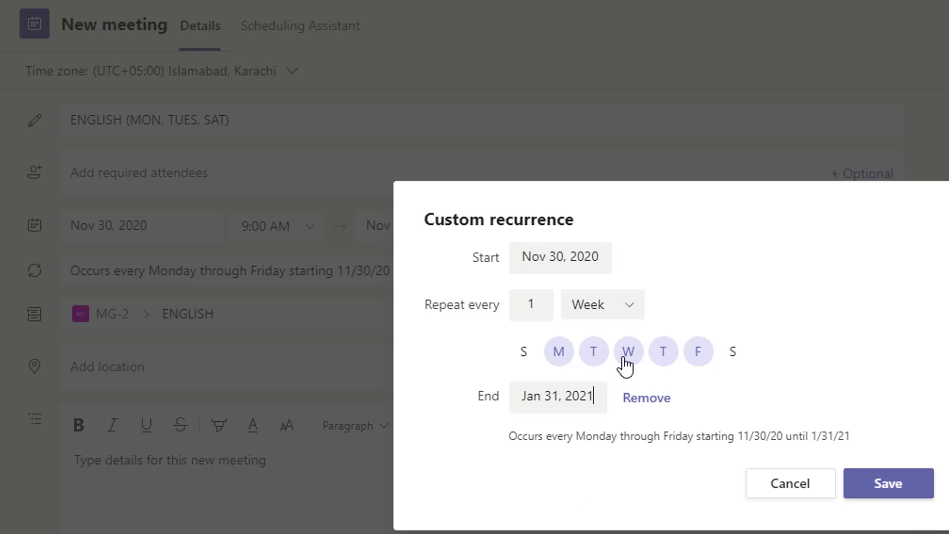
Limit the weekly recurrence to Monday, Tuesday and Saturday, save it and send the ENGLISH (MON, TUES, SAT) meeting.
left_click(673, 361)
left_click(711, 352)
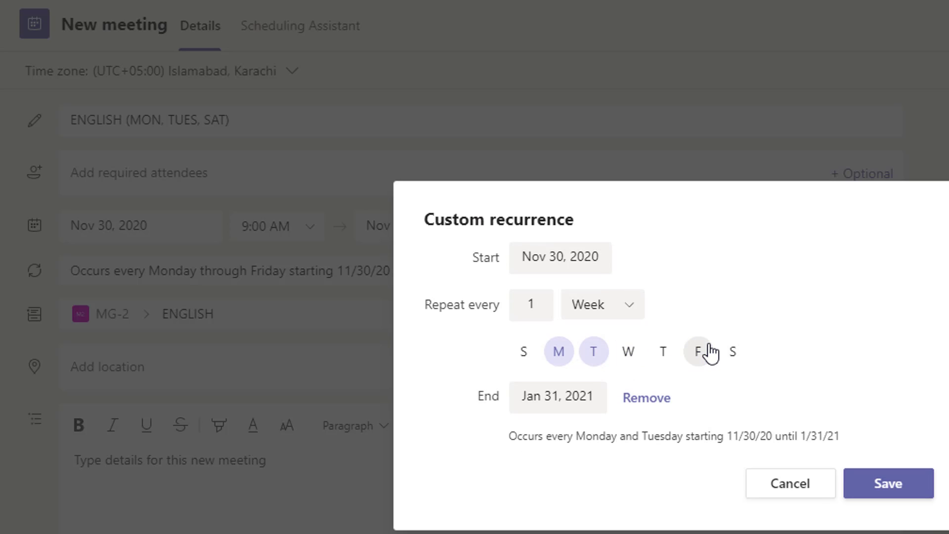
left_click(736, 352)
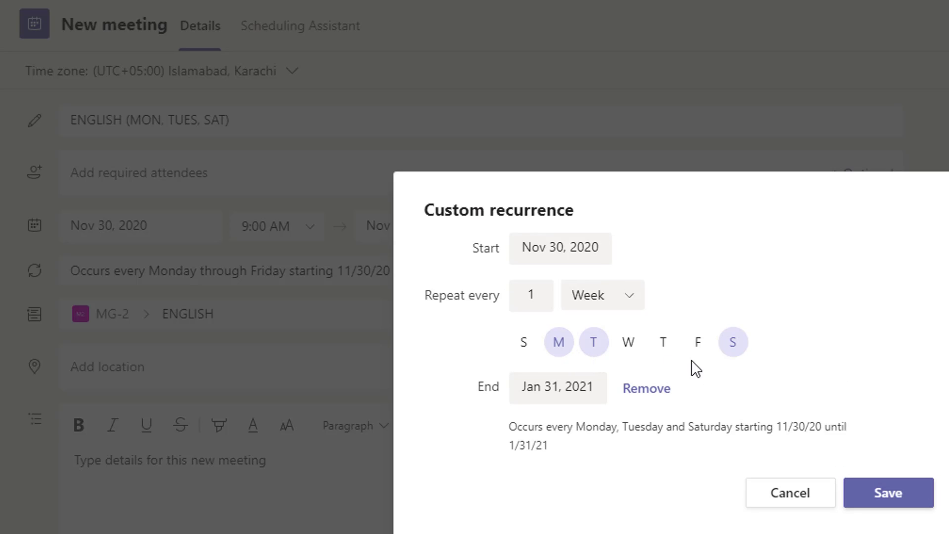
left_click(878, 494)
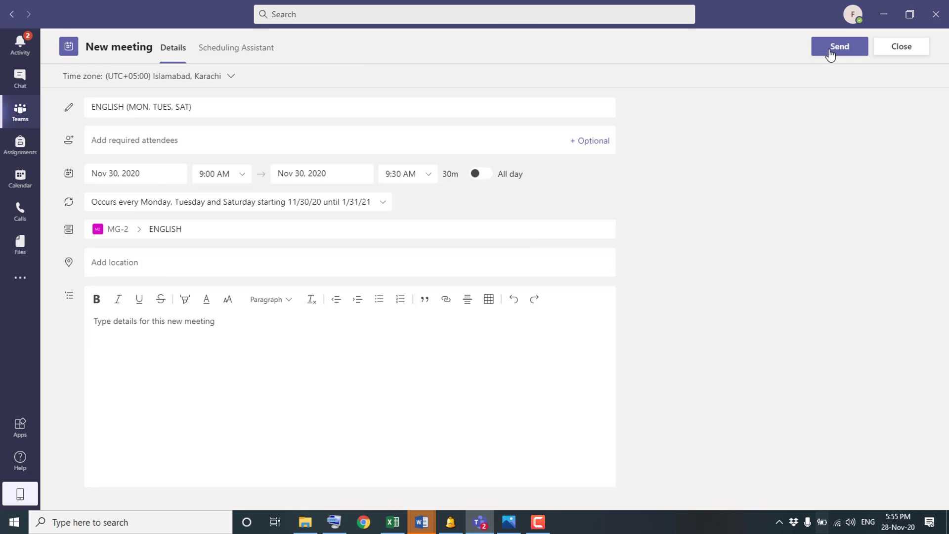
left_click(839, 47)
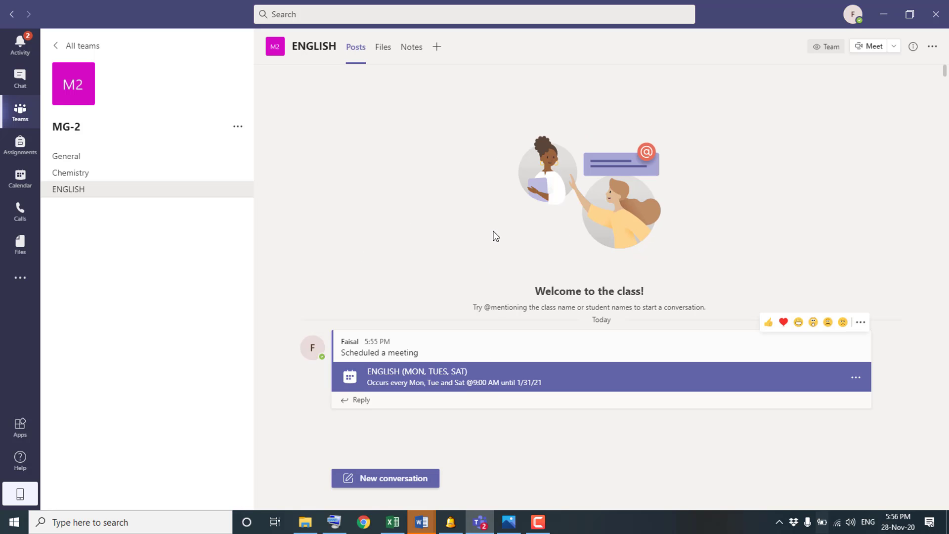
Start scheduling another meeting in the ENGLISH channel and check the MG-2 class periods in the timetable image.
left_click(894, 47)
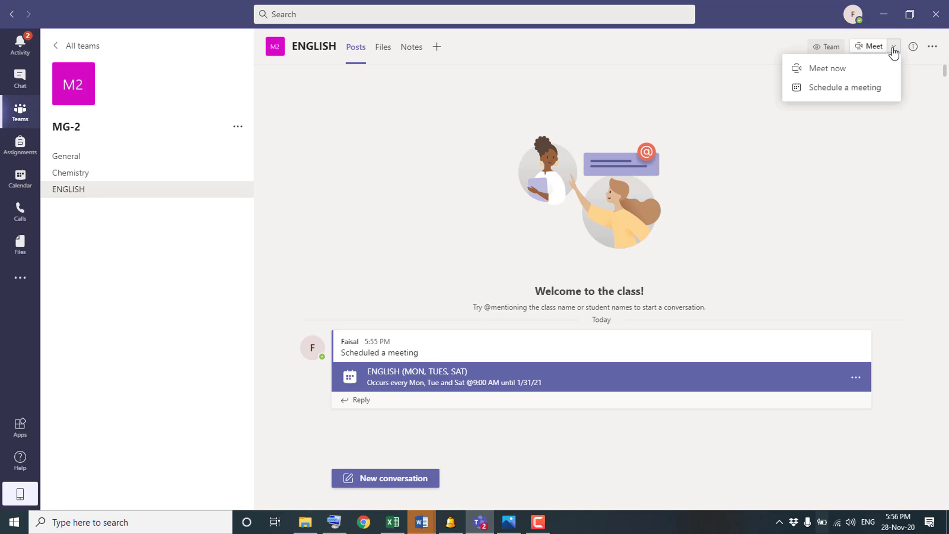
left_click(854, 95)
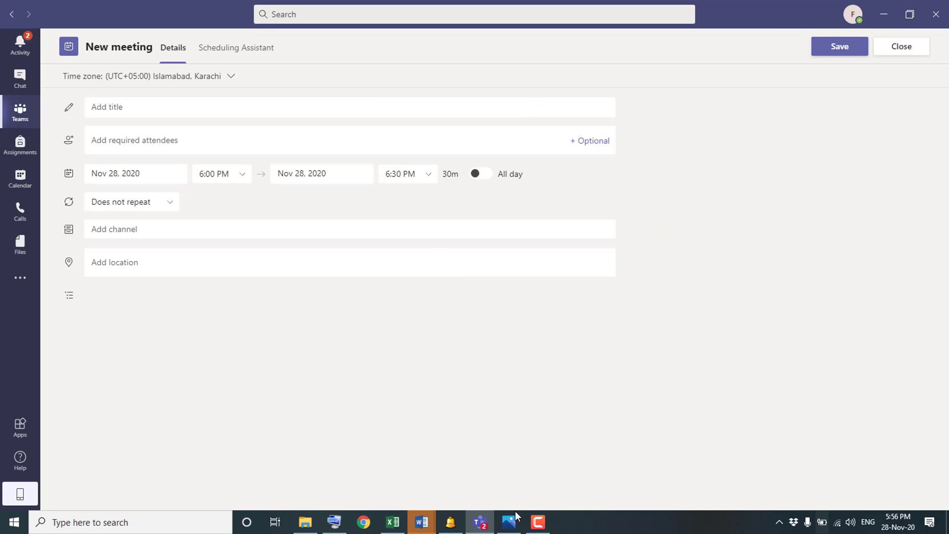
left_click(515, 526)
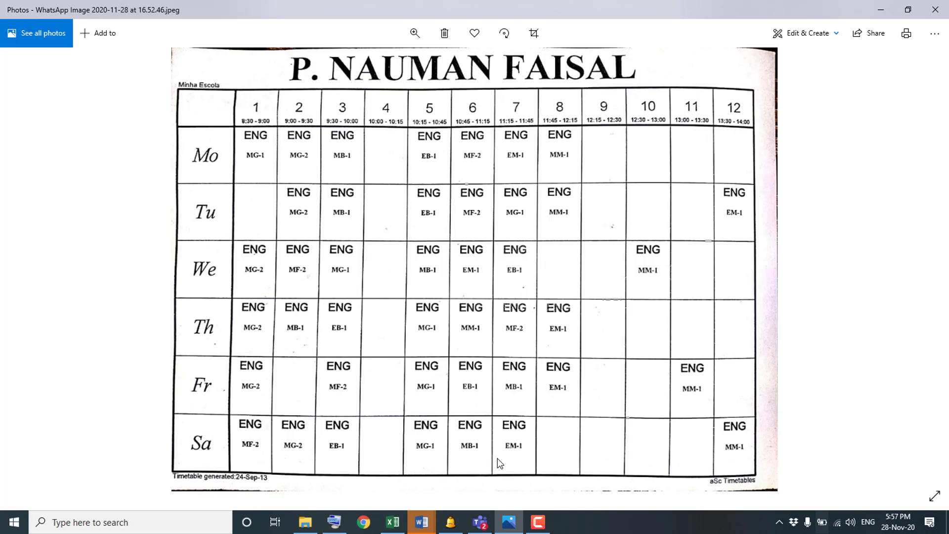
left_click(481, 523)
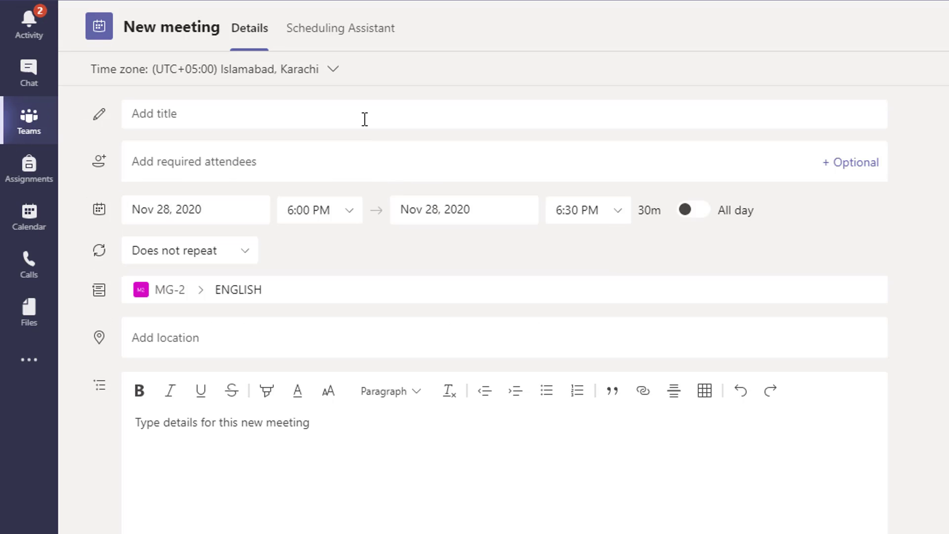
Title the new meeting "ENGLISH (WED, THURS)".
left_click(364, 118)
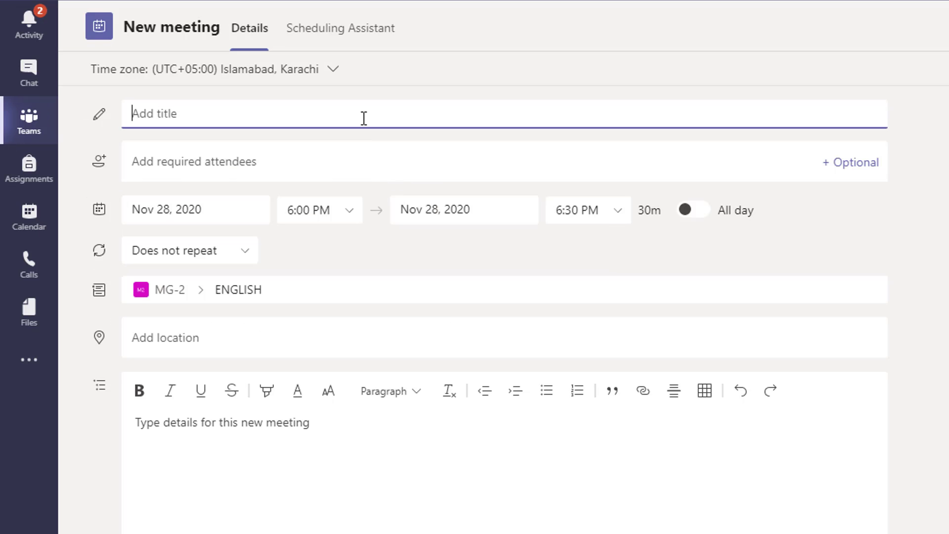
type("ENGLISH (")
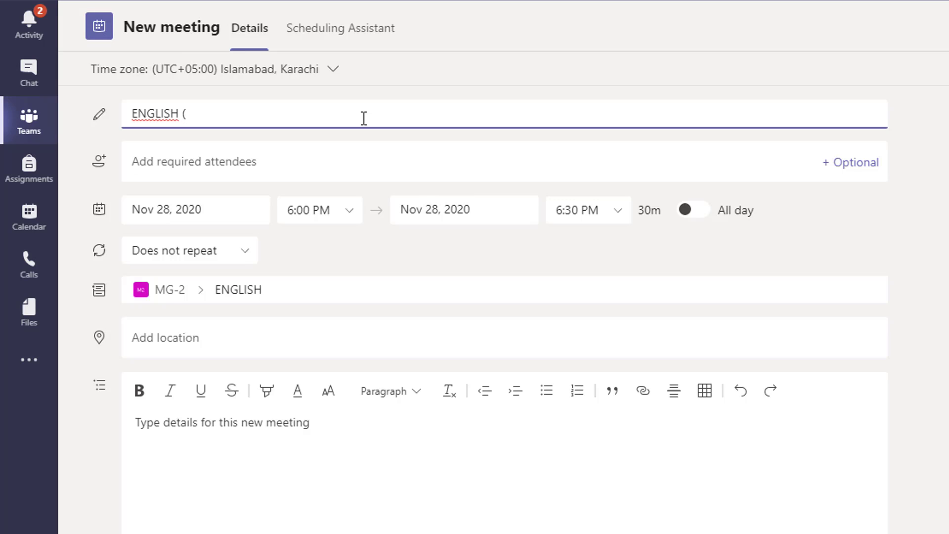
type("WED, T")
type("UTS)")
key("Left")
key("Left")
key("Left")
key("Left")
type("H")
key("Right")
key("Right")
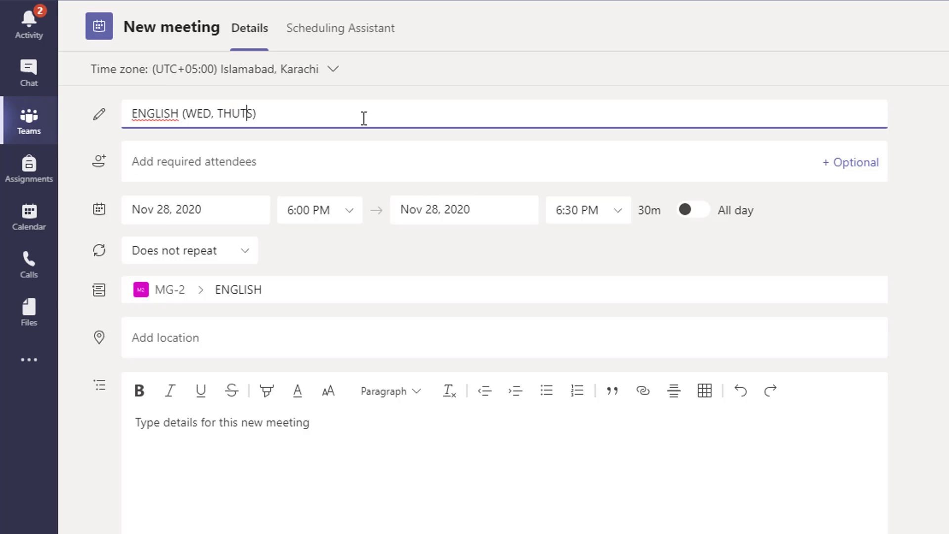
key("BackSpace")
type("R")
Set the meeting's start date to Nov 30, 2020 and its start time to 8:30 AM.
left_click(249, 212)
left_click(249, 212)
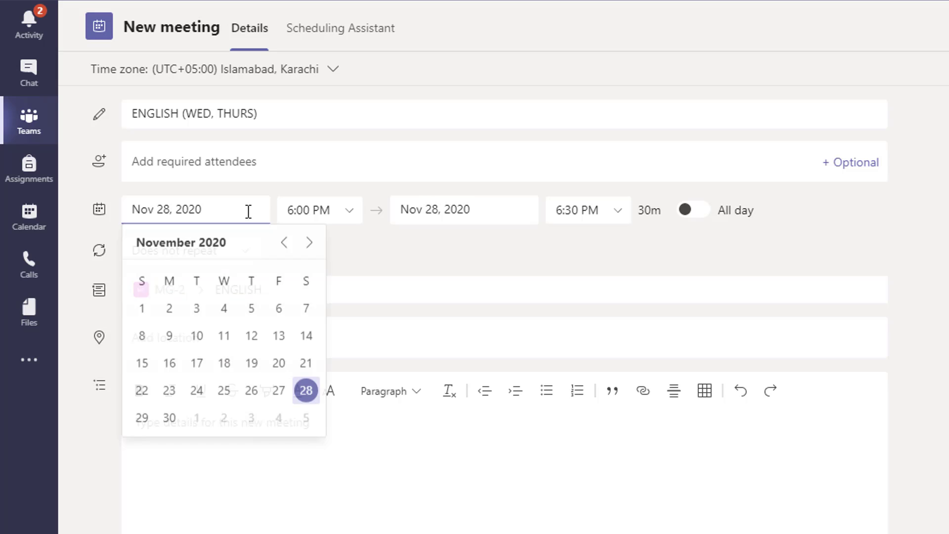
left_click(170, 420)
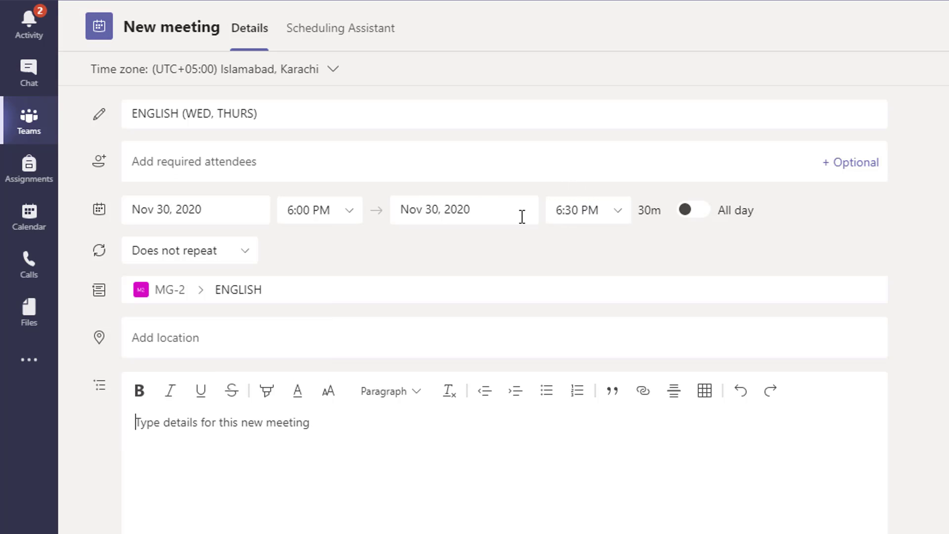
left_click(352, 216)
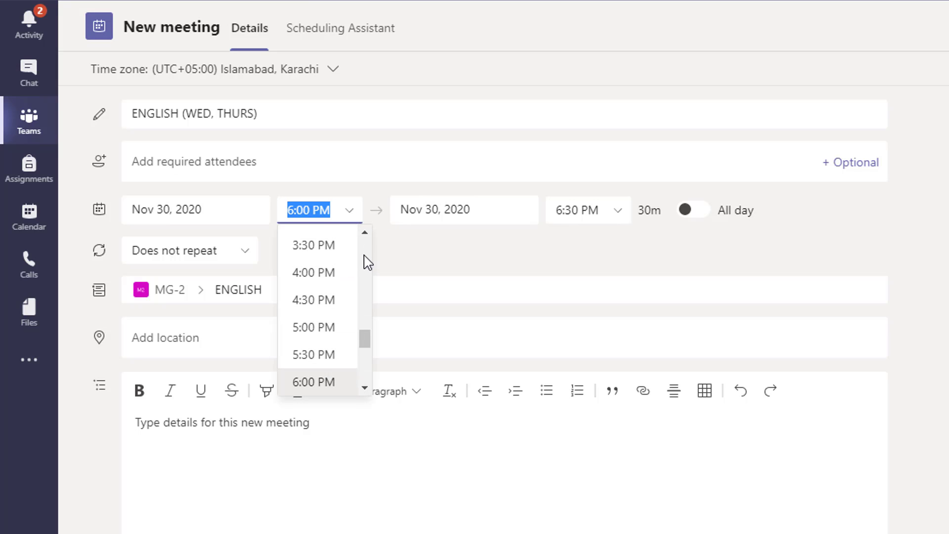
scroll(367, 262, "up", 6)
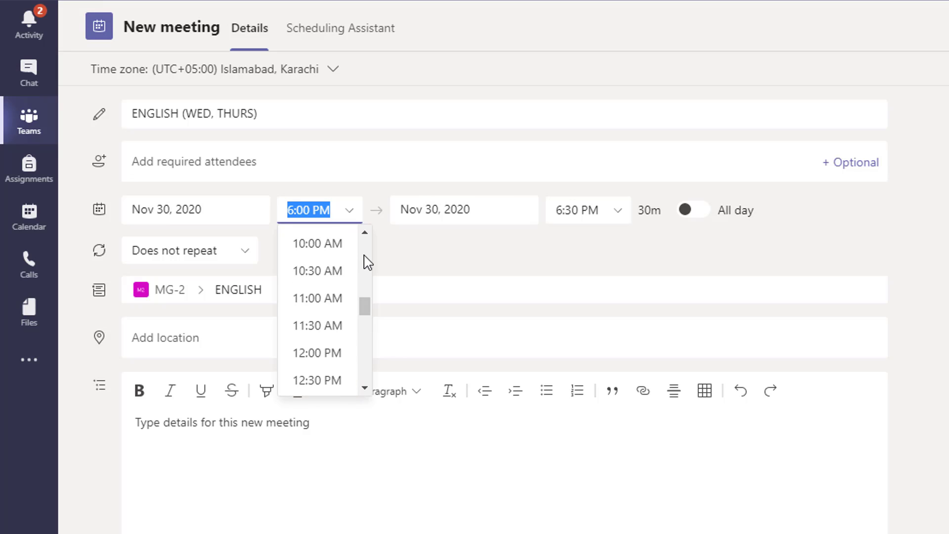
scroll(366, 262, "up", 3)
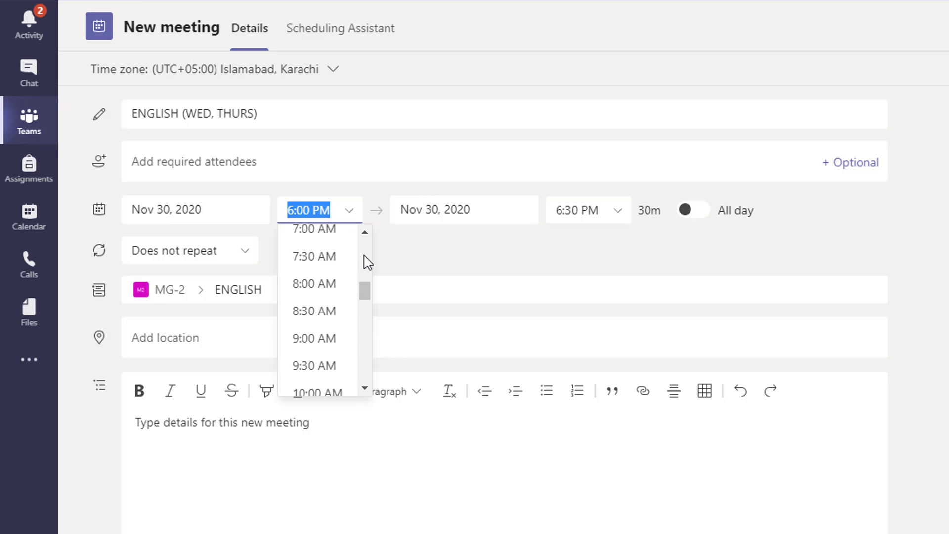
left_click(324, 319)
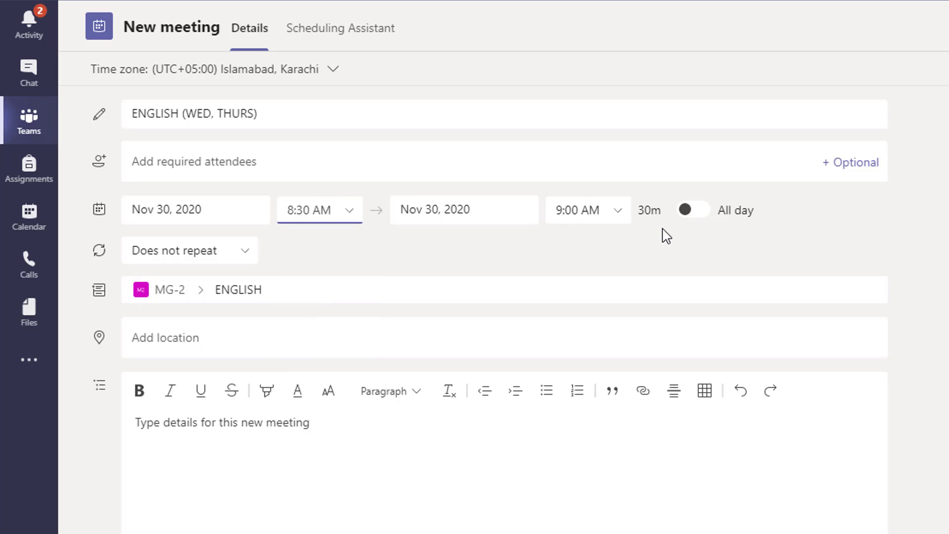
Make the meeting repeat every weekday (Mon - Fri) and open its custom recurrence settings.
left_click(246, 256)
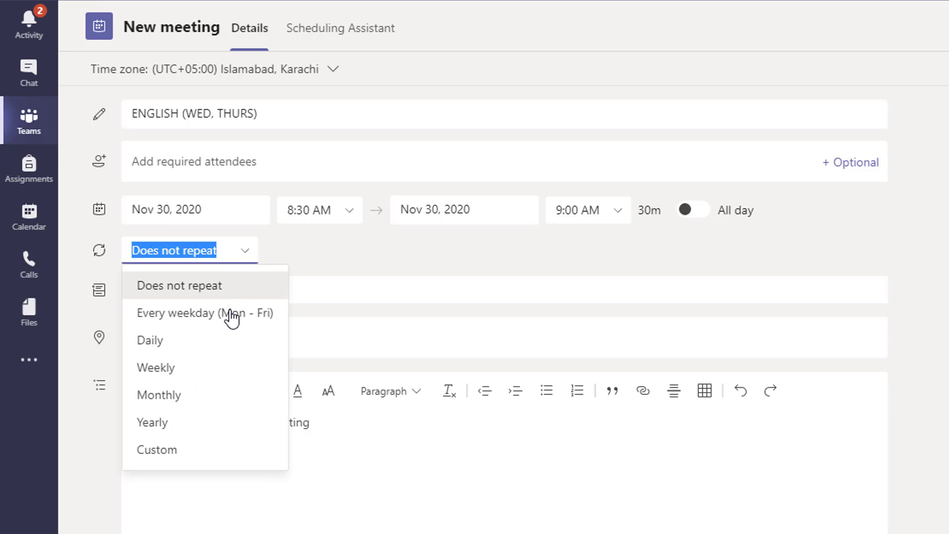
left_click(231, 316)
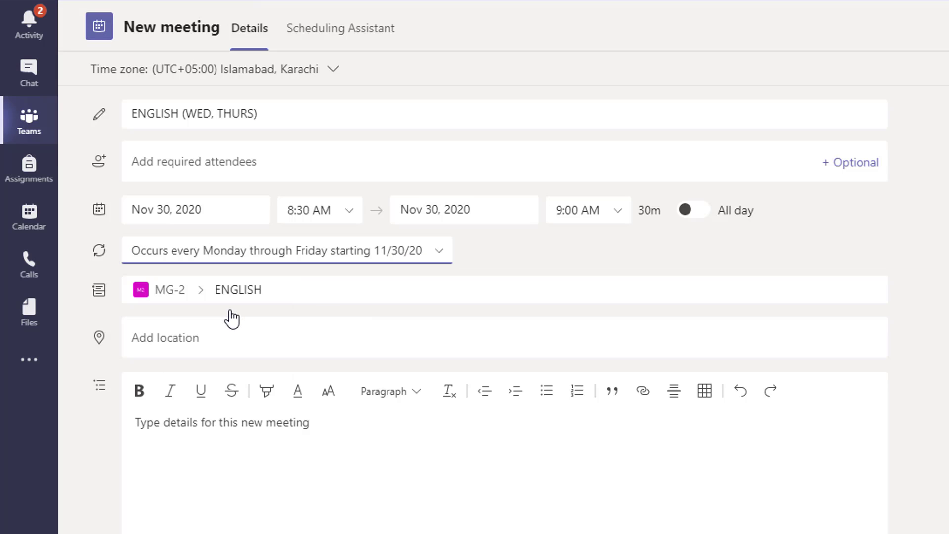
left_click(443, 255)
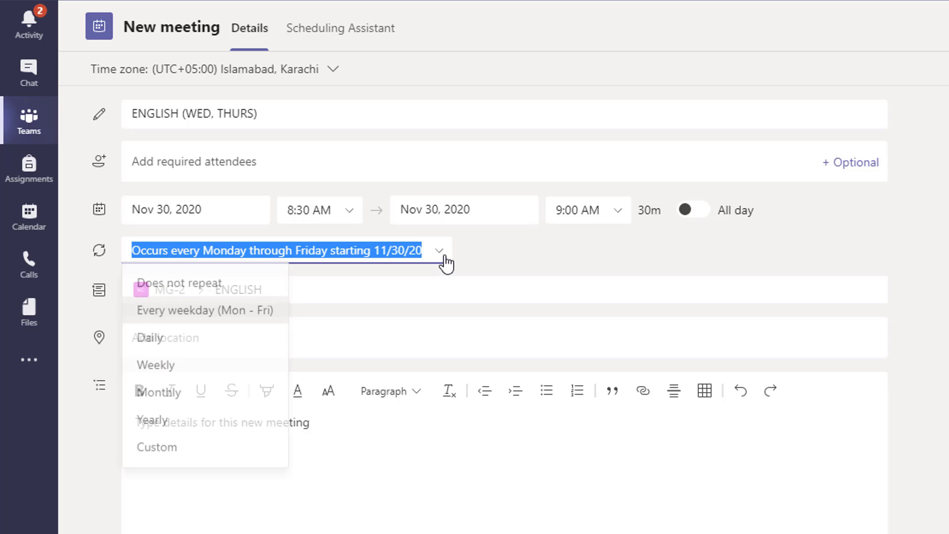
left_click(222, 458)
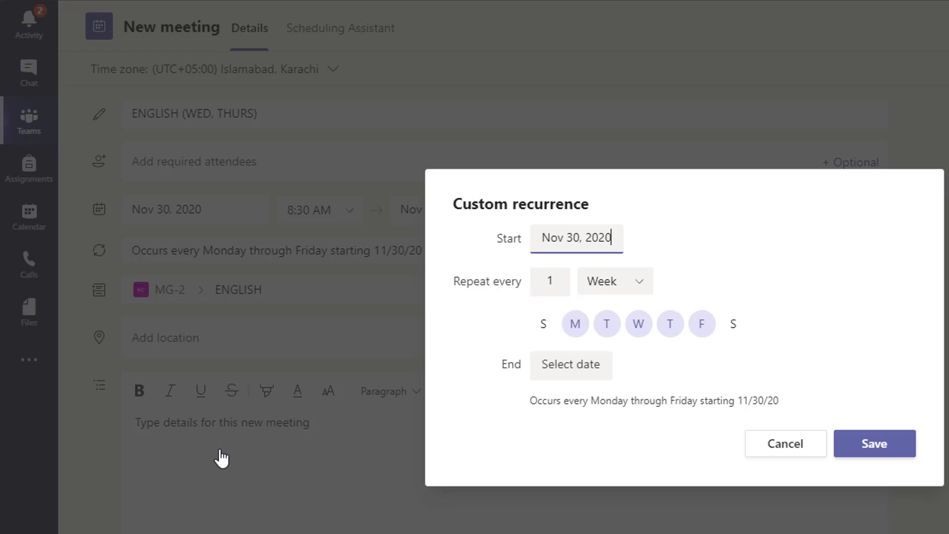
Set the custom recurrence to end on Jan 31, 2021.
left_click(594, 364)
left_click(593, 365)
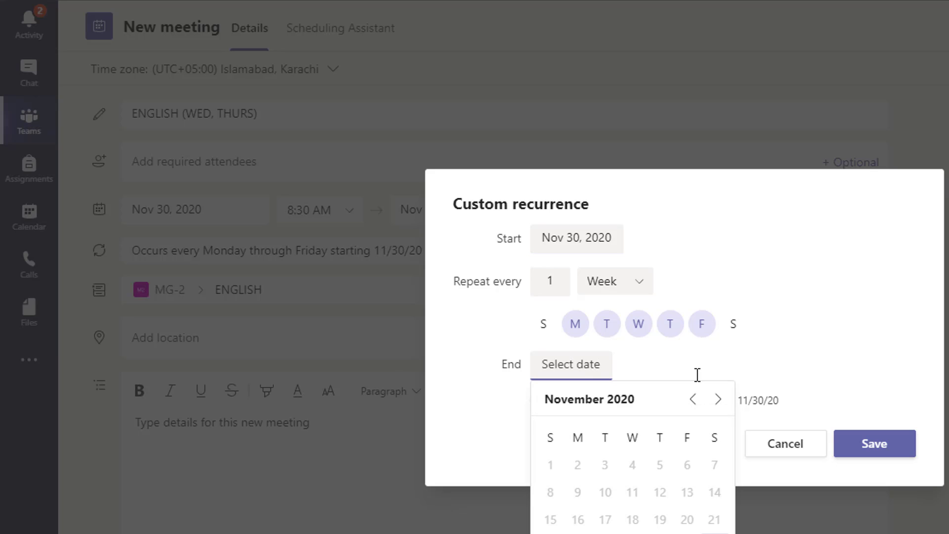
left_click(718, 400)
left_click(718, 399)
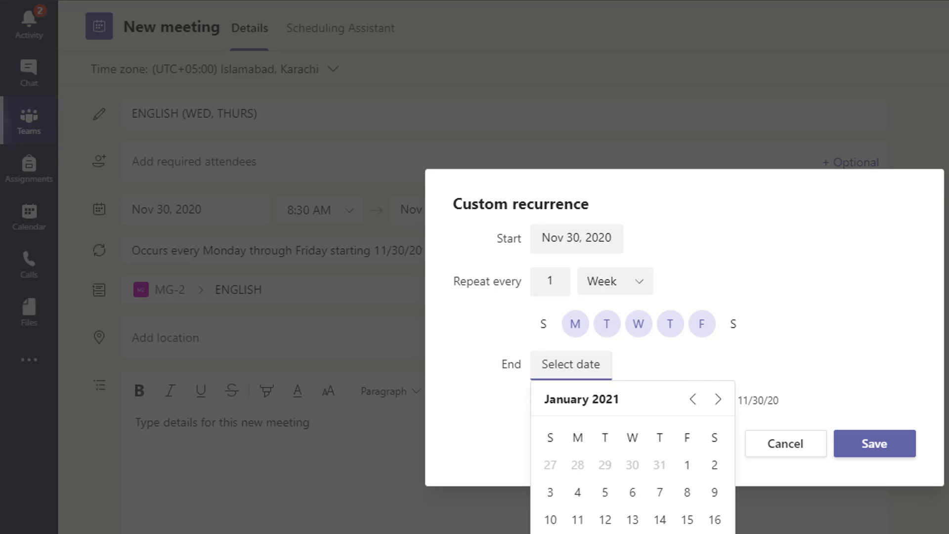
left_click(551, 533)
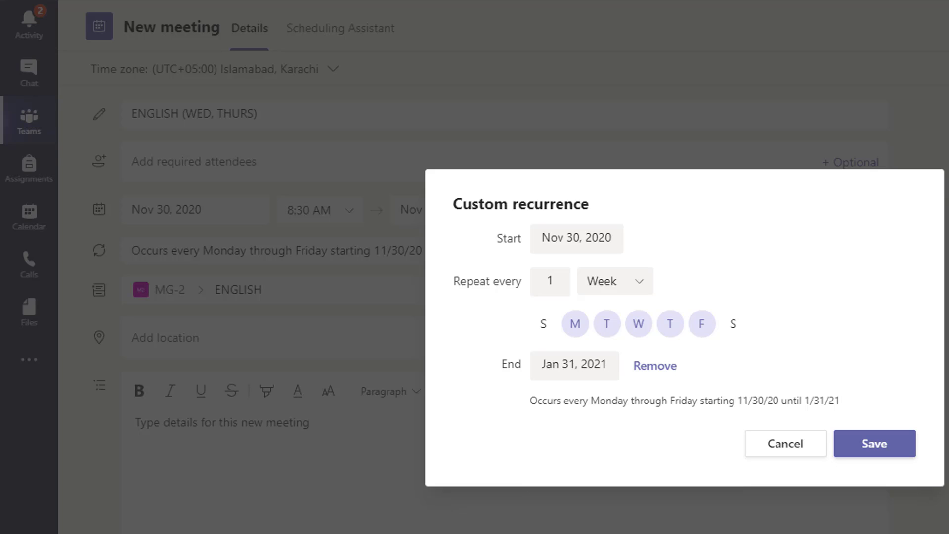
Limit the weekly recurrence to Wednesday and Thursday, save it and send the meeting.
left_click(577, 336)
left_click(607, 328)
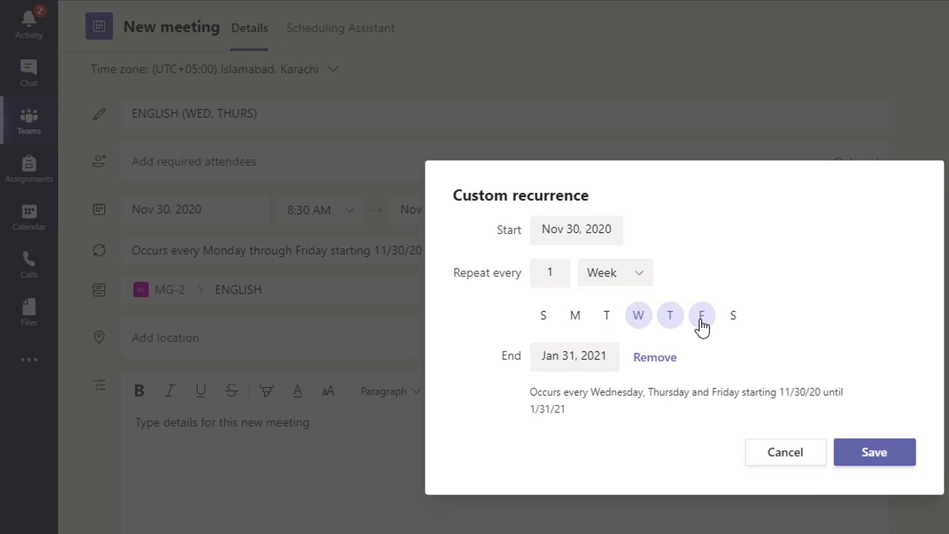
left_click(701, 319)
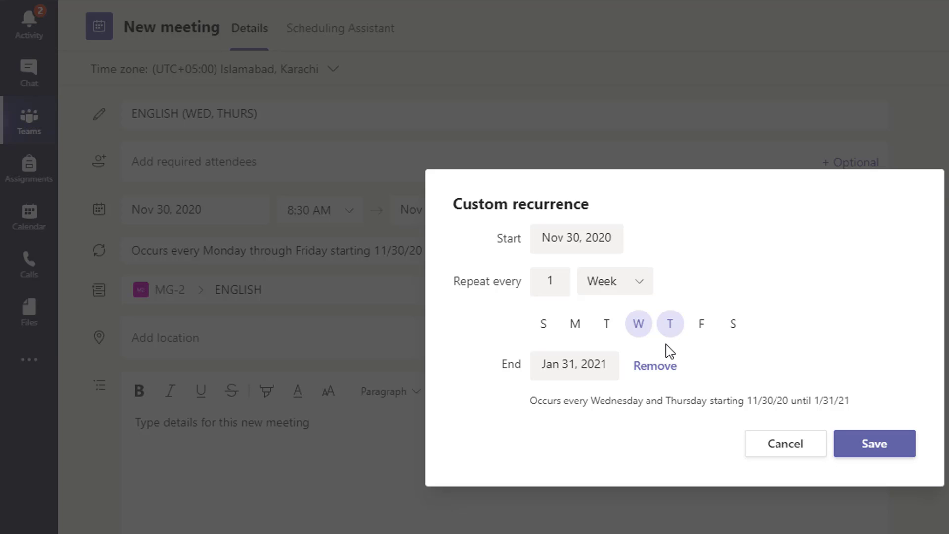
left_click(875, 447)
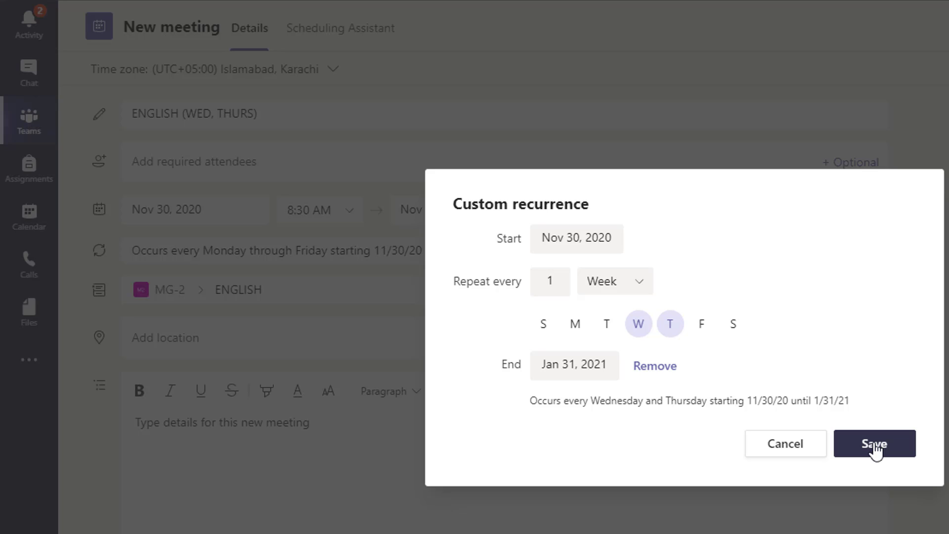
left_click(875, 446)
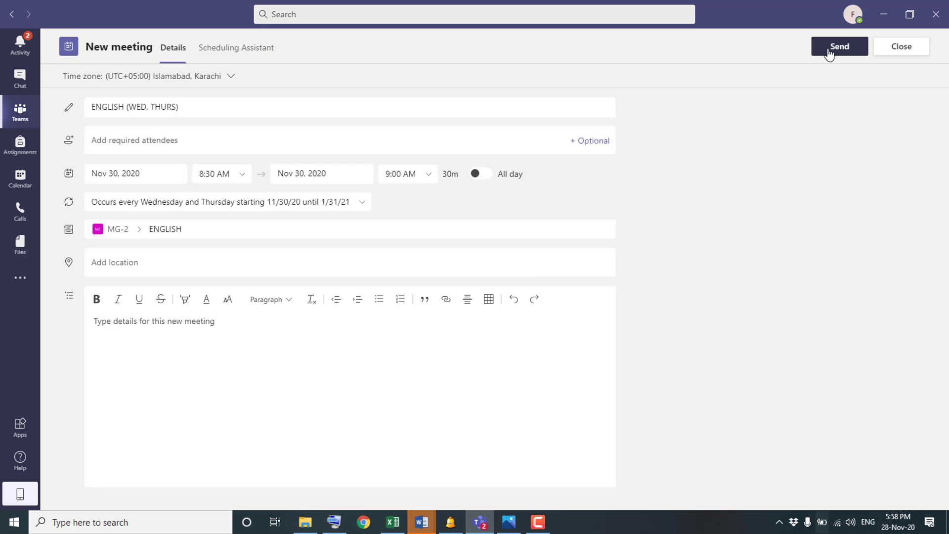
left_click(829, 49)
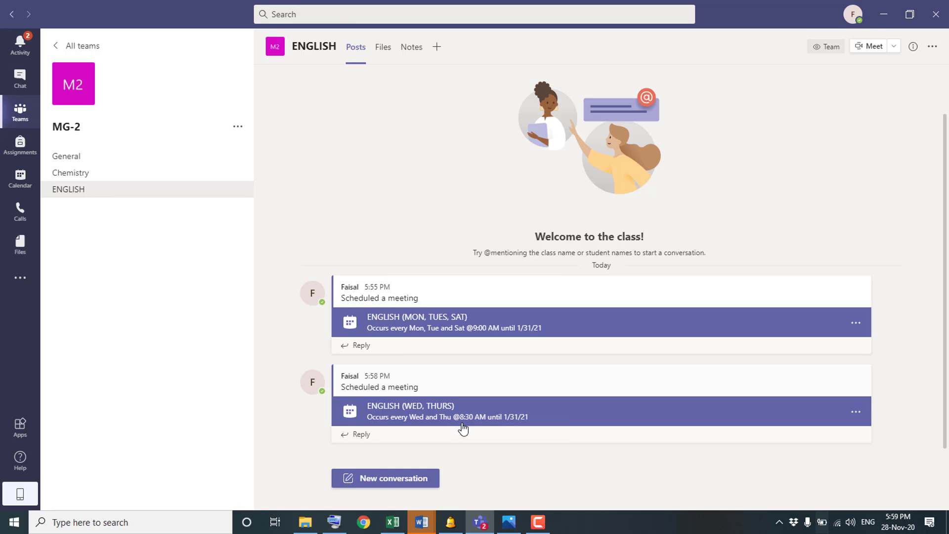
Start scheduling a third meeting in the ENGLISH channel and title it "ENGLISH (FRIDAY)".
mouse_move(482, 429)
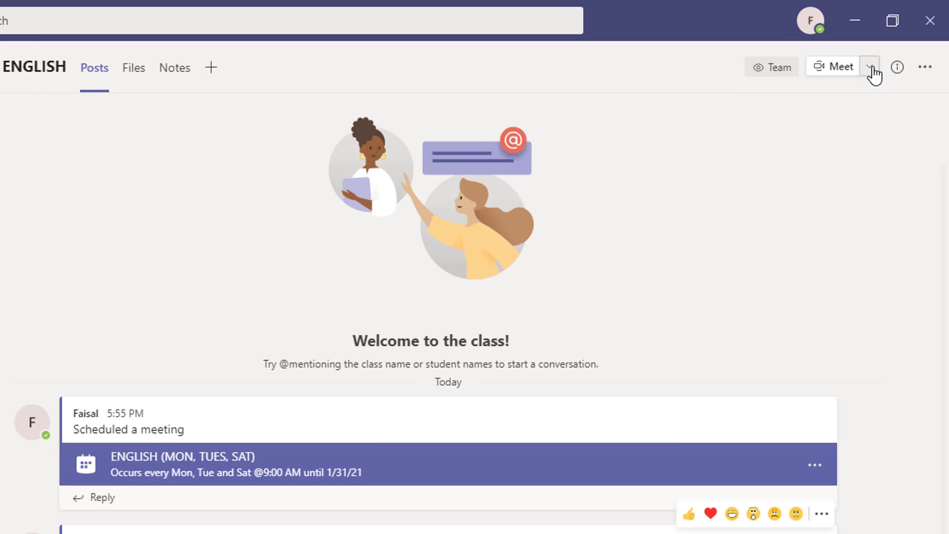
left_click(870, 68)
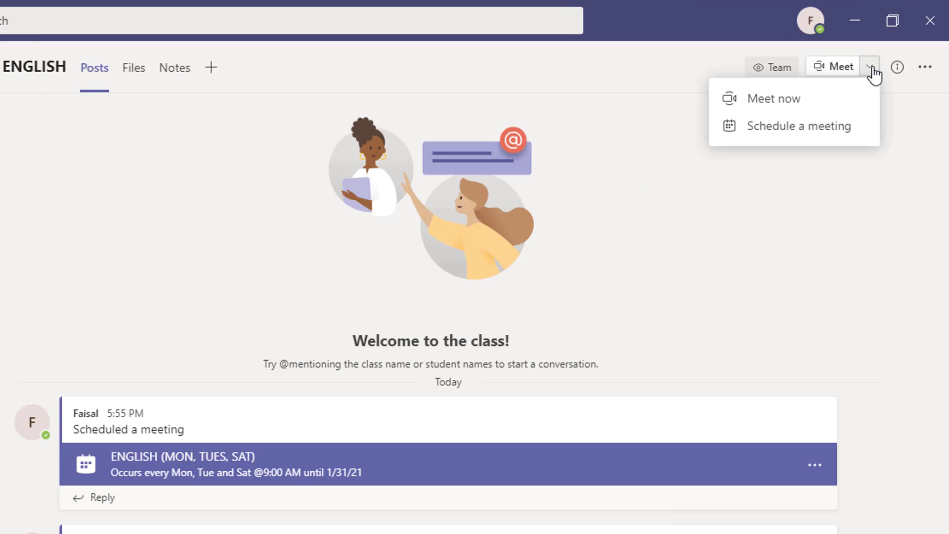
left_click(819, 129)
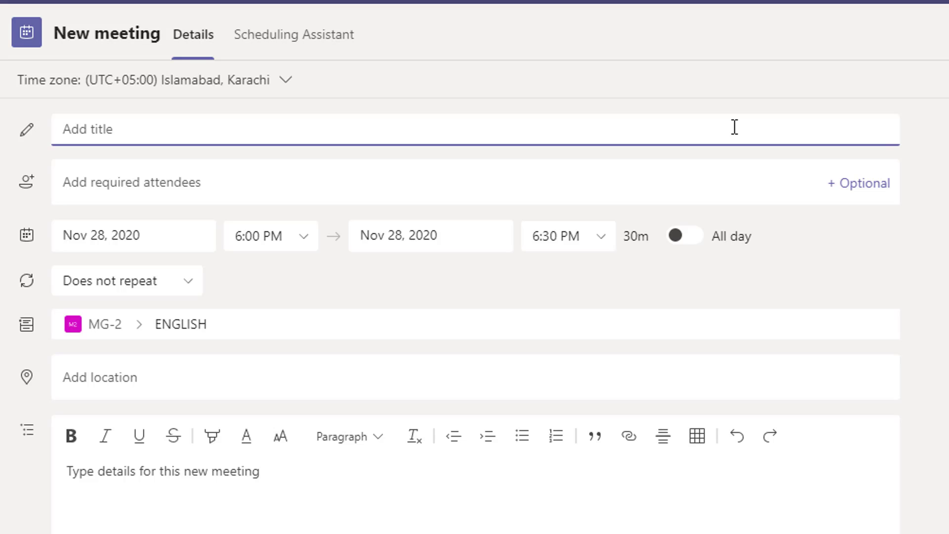
type("ENGLISH (")
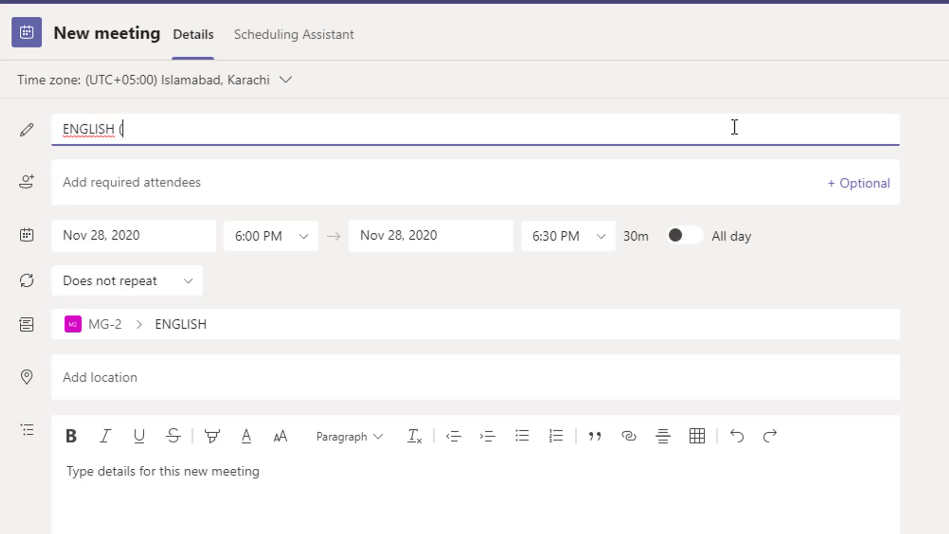
type("FRIDAY)")
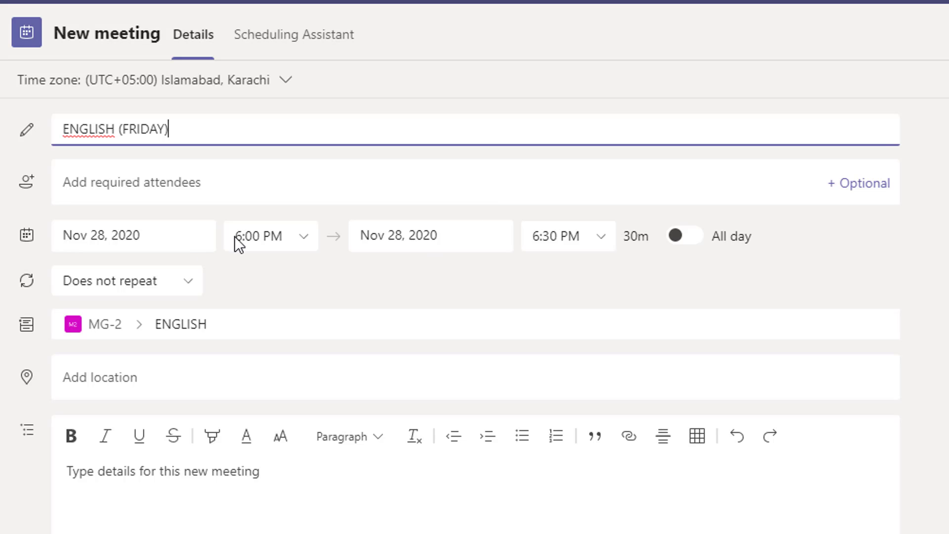
Set the Friday meeting's start to Nov 30, 2020 at 8:00 AM.
left_click(195, 235)
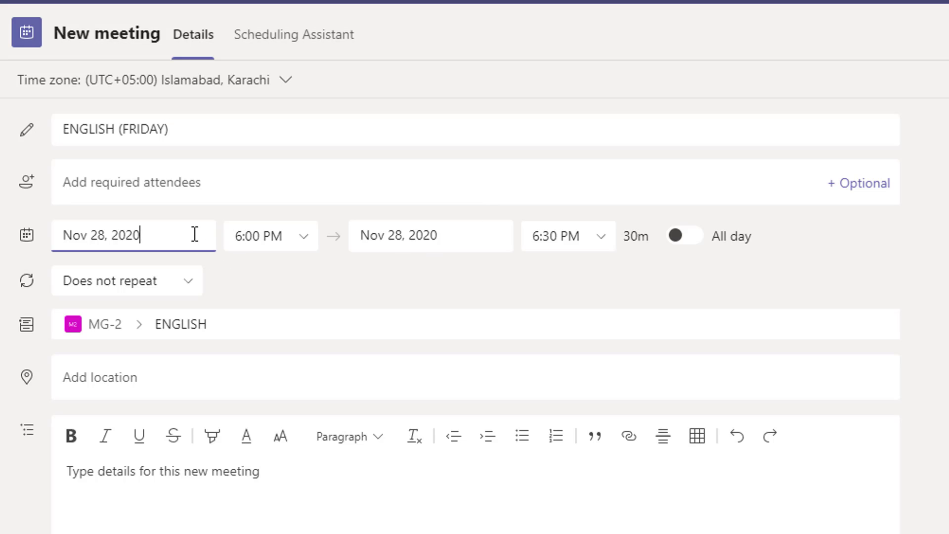
left_click(194, 235)
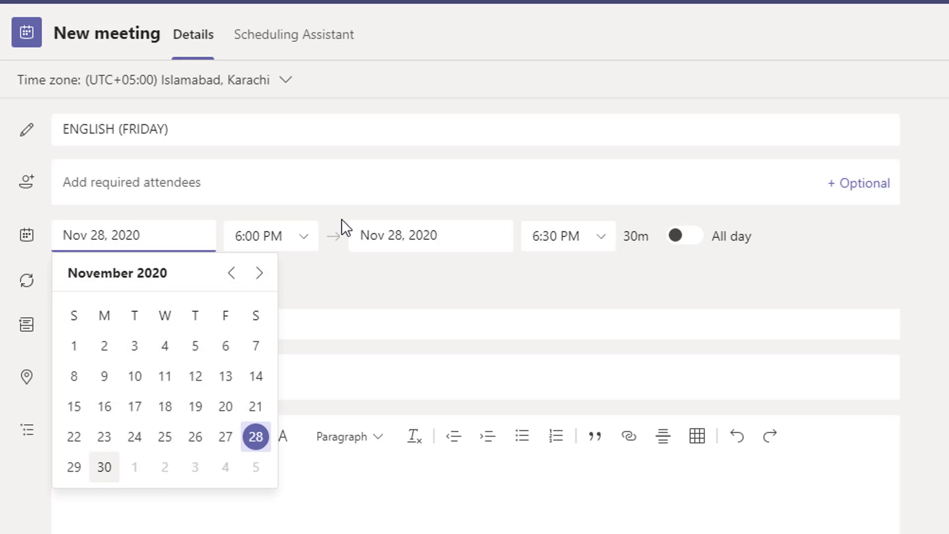
left_click(308, 241)
left_click(308, 241)
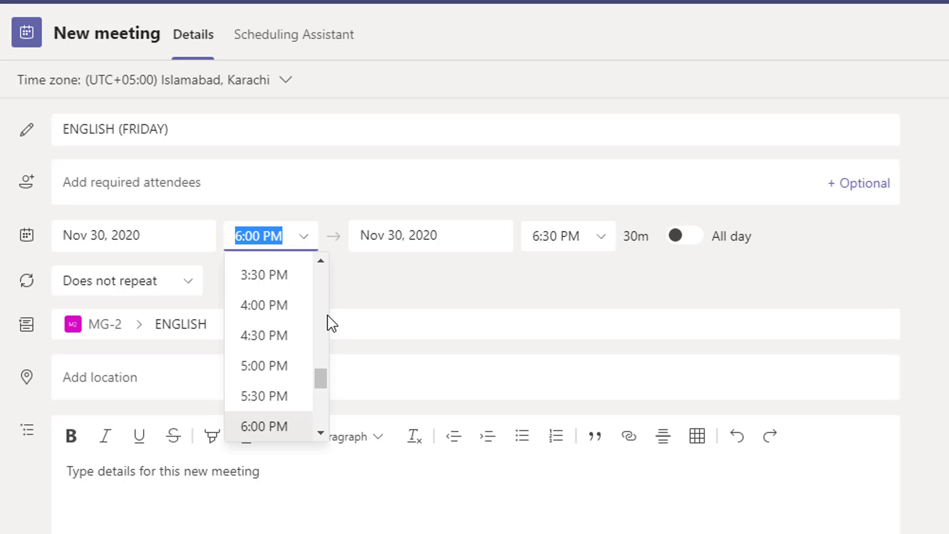
scroll(322, 298, "up", 6)
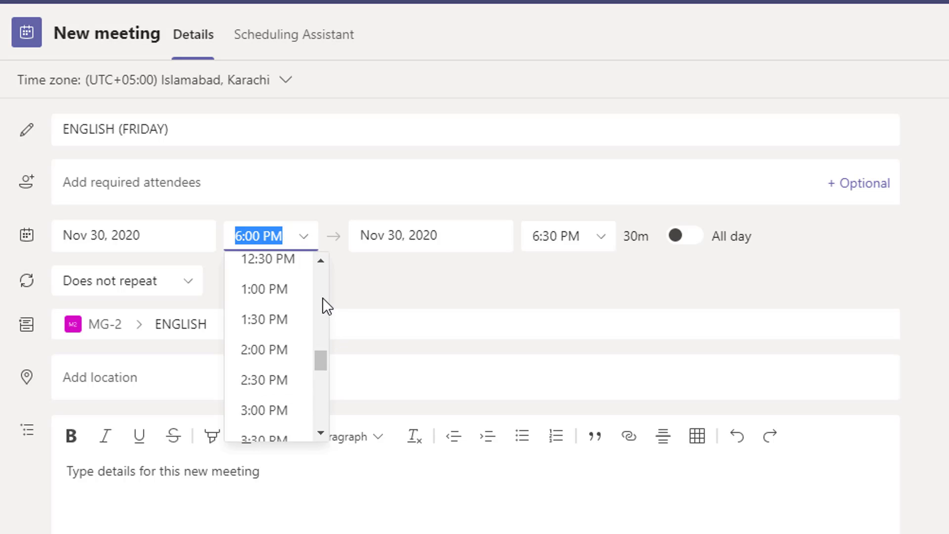
scroll(323, 298, "up", 3)
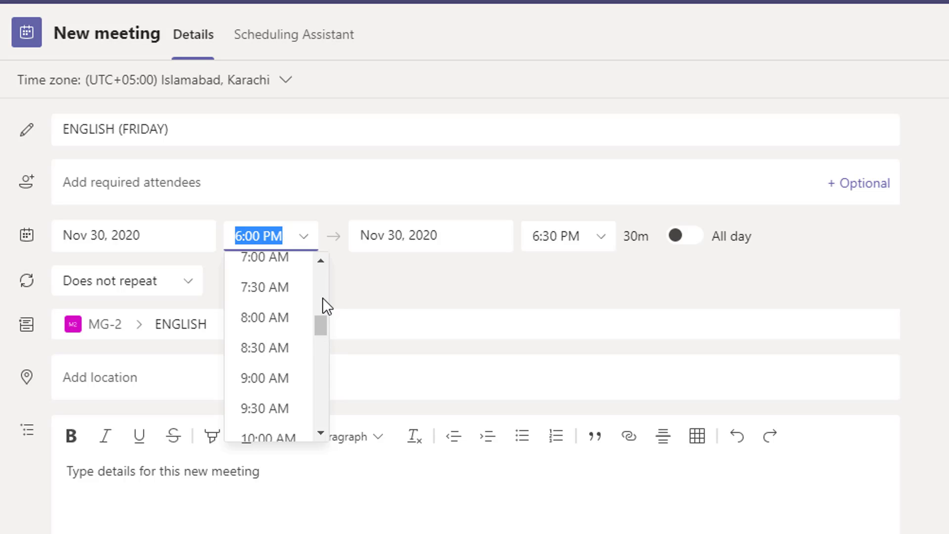
left_click(281, 322)
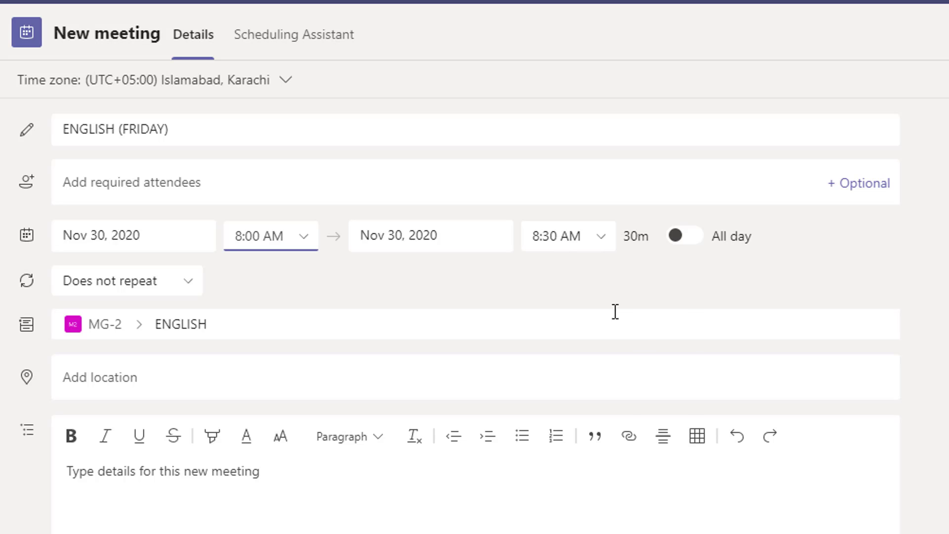
Set the Friday meeting's end time to 8:25 AM.
left_click(562, 238)
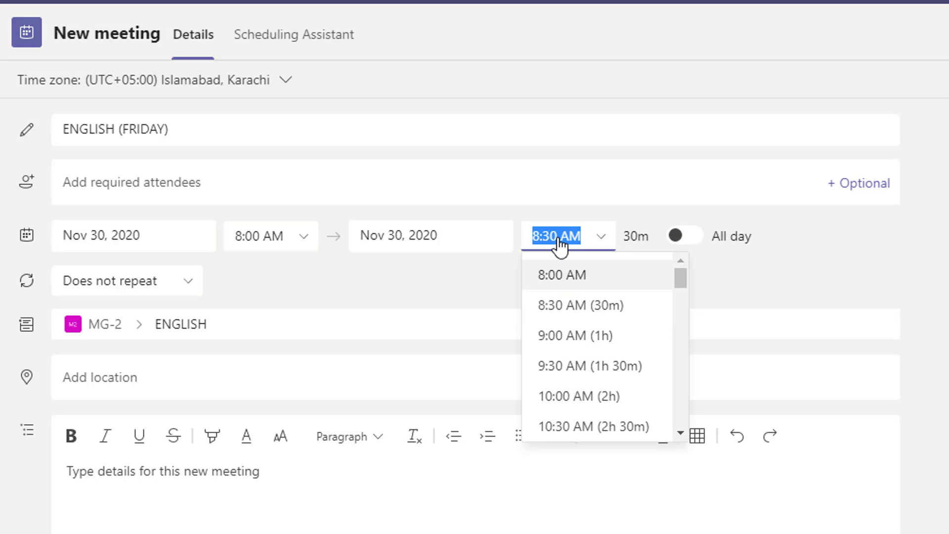
left_click(559, 238)
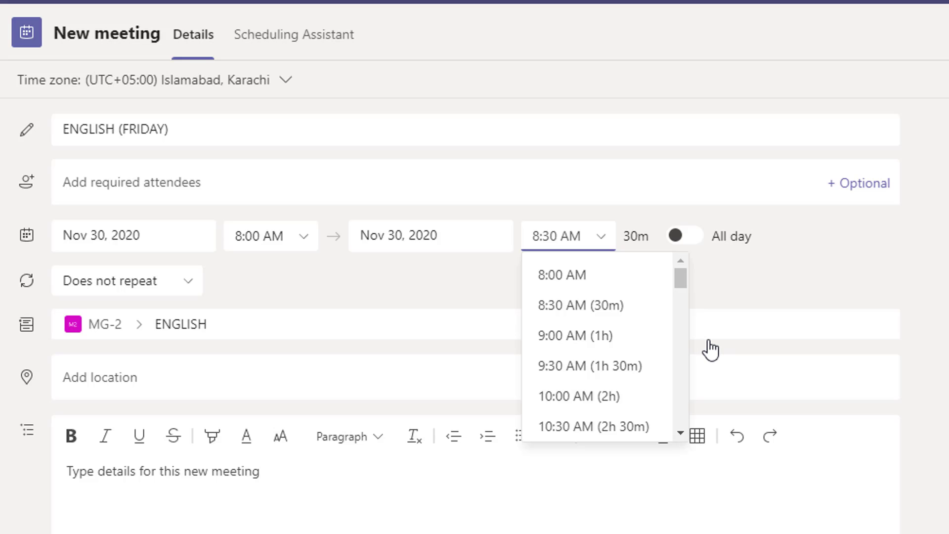
key("BackSpace")
key("BackSpace")
type("25")
left_click(748, 294)
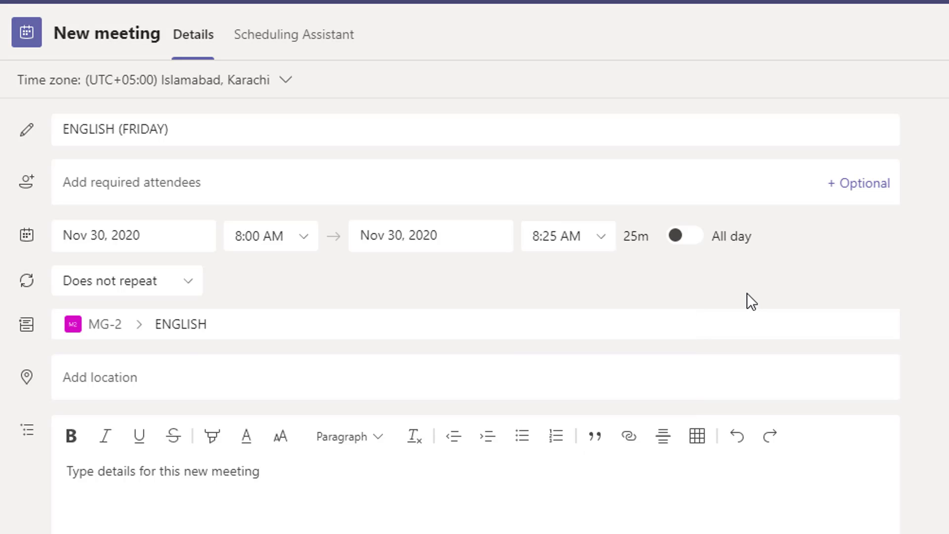
Make the Friday meeting repeat every weekday (Mon - Fri) and open its custom recurrence settings.
left_click(194, 284)
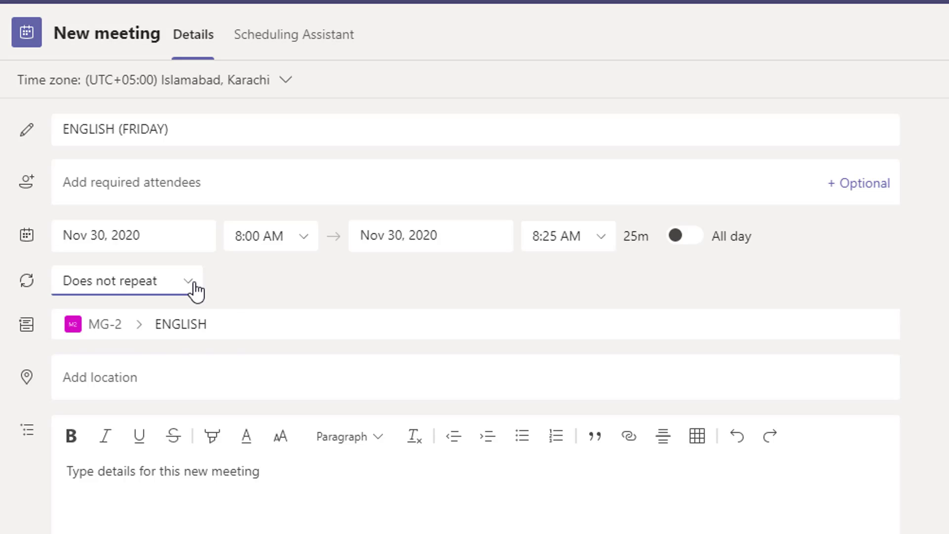
left_click(195, 288)
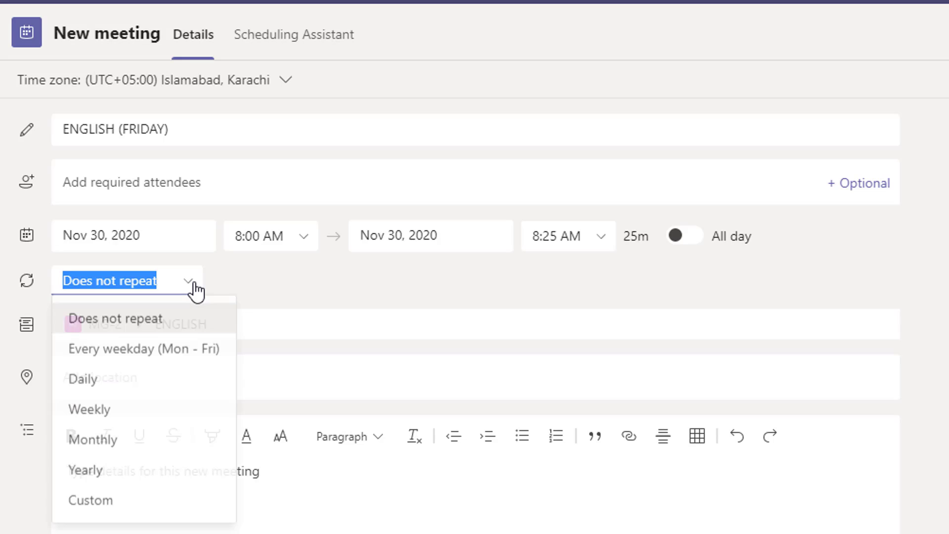
left_click(169, 352)
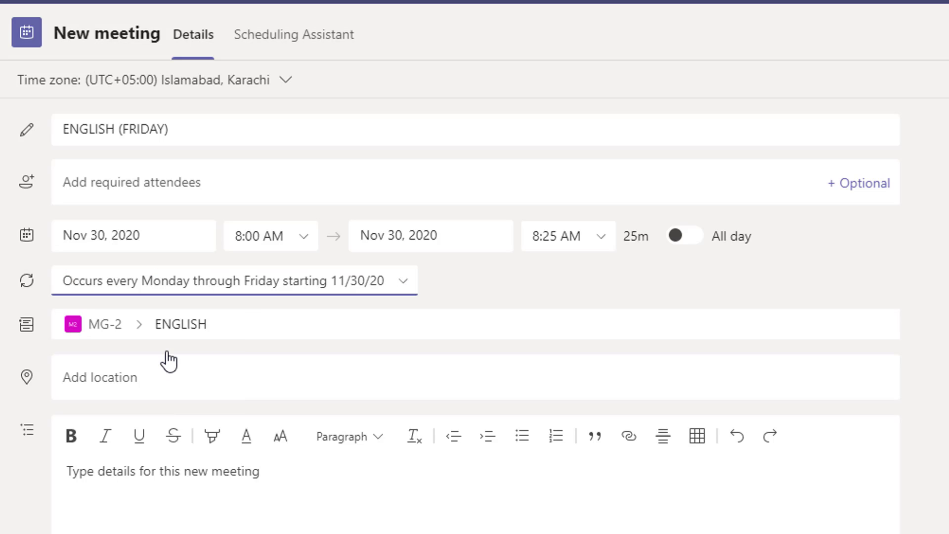
left_click(403, 286)
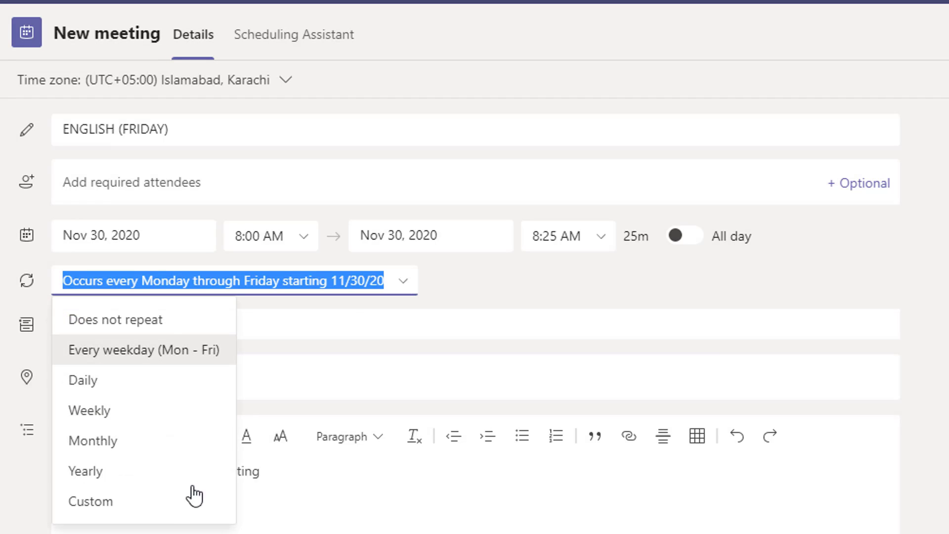
left_click(173, 514)
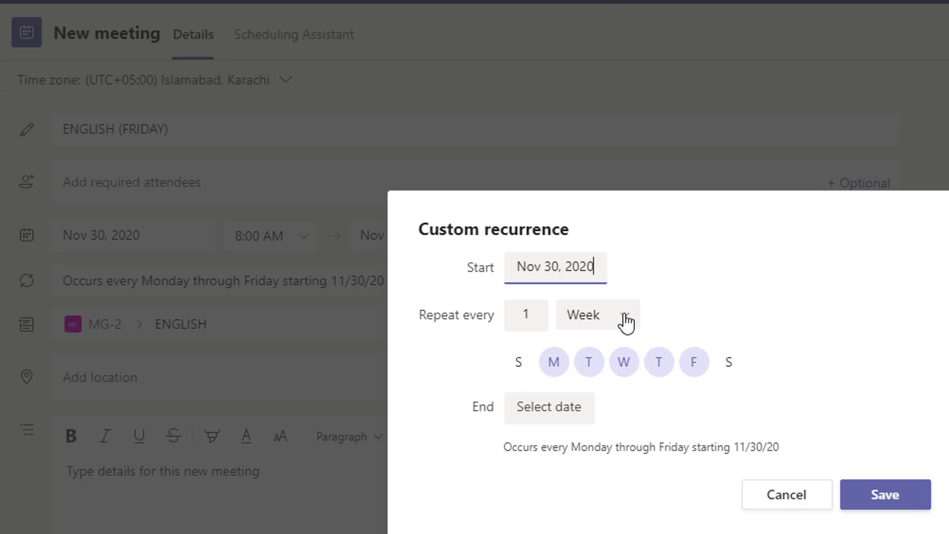
Set the Friday meeting's custom recurrence to end on Jan 31, 2021.
left_click(557, 408)
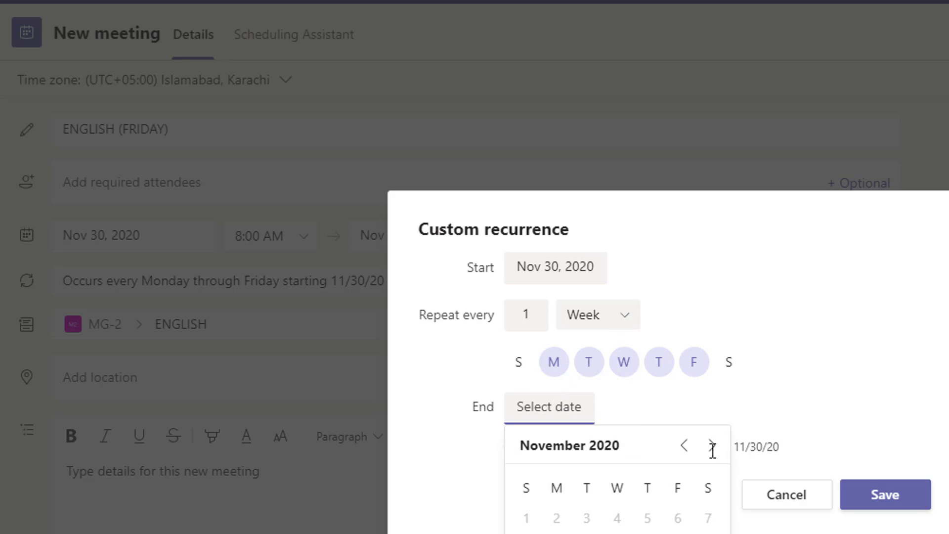
left_click(712, 446)
left_click(712, 446)
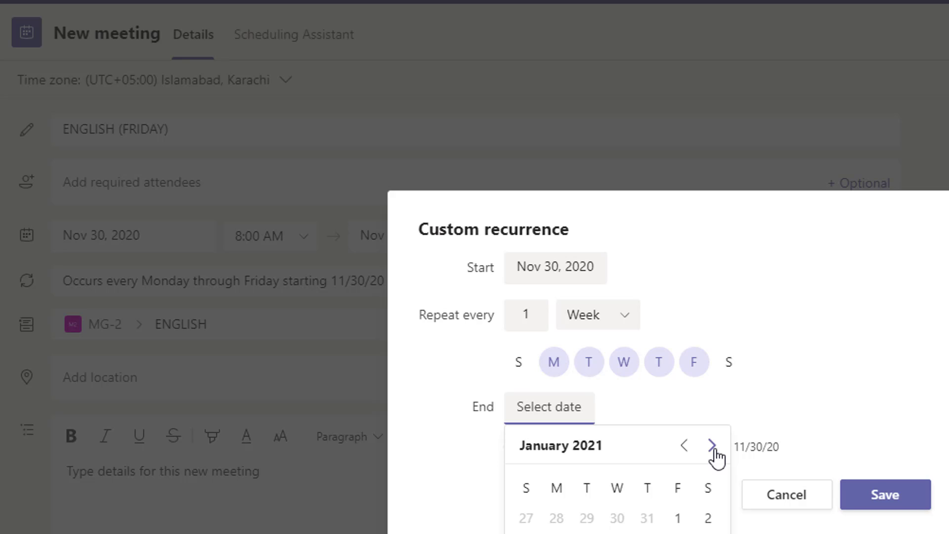
left_click(712, 447)
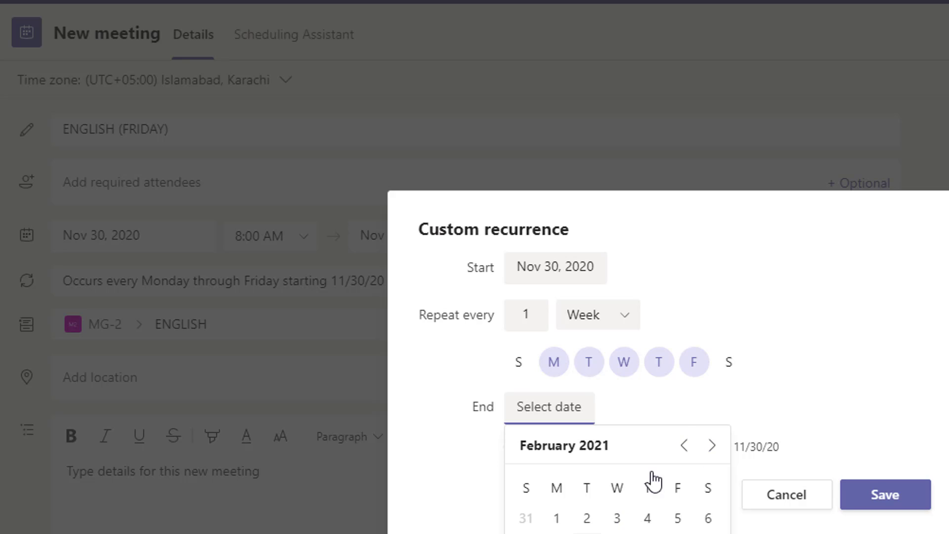
left_click(685, 447)
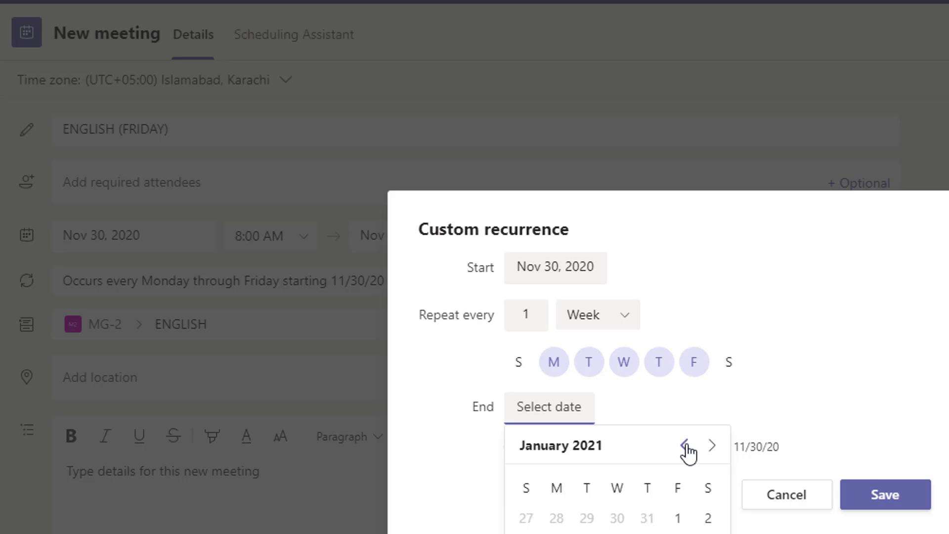
left_click(526, 533)
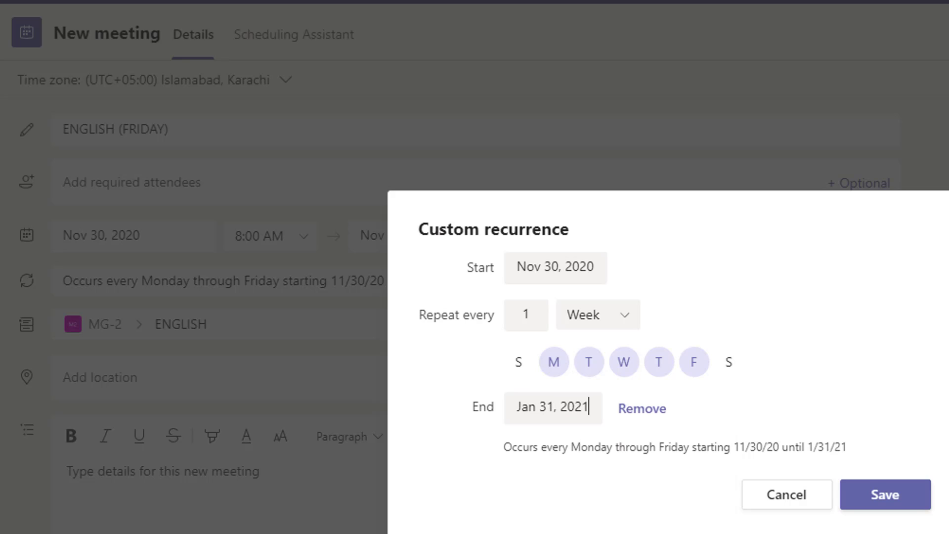
Limit the weekly recurrence to Friday only, save it and send the meeting.
left_click(645, 363)
left_click(622, 364)
left_click(585, 360)
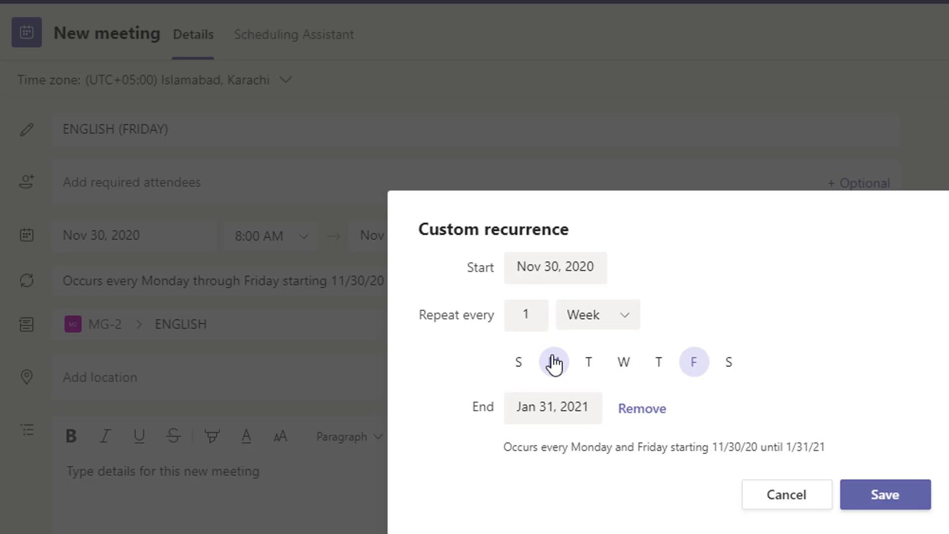
left_click(554, 363)
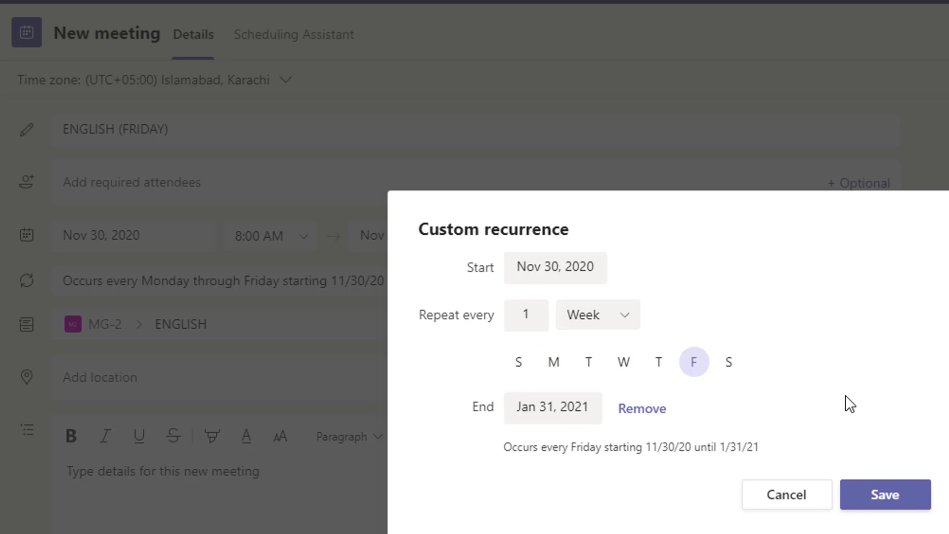
left_click(884, 496)
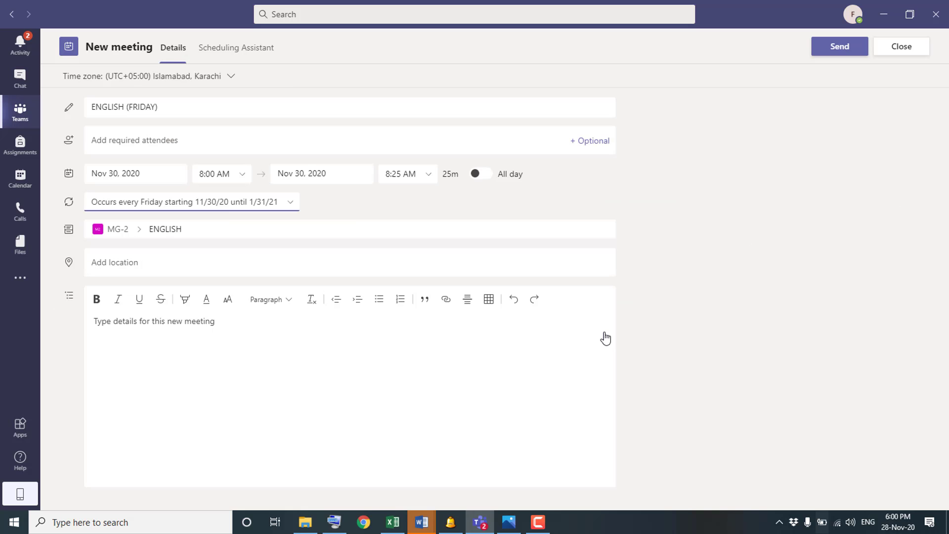
left_click(830, 49)
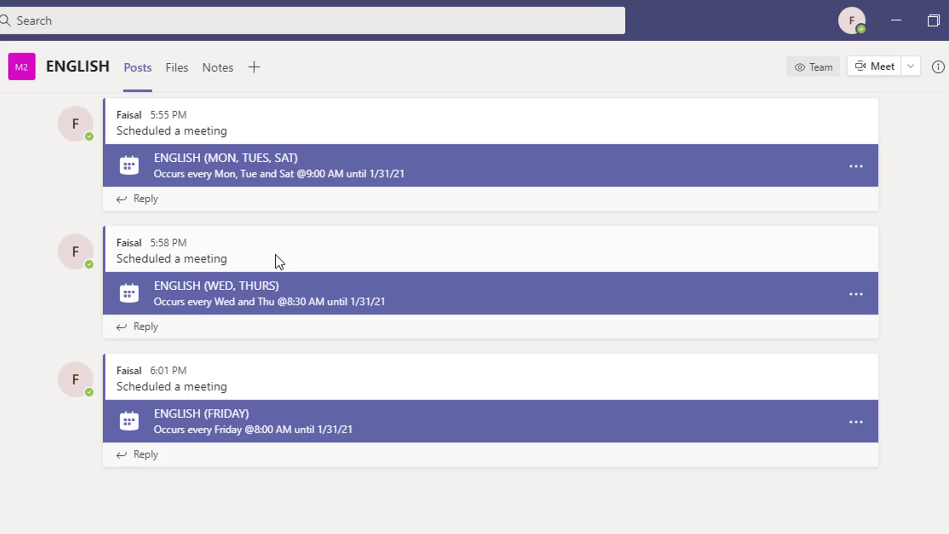
Start scheduling a fourth meeting in the ENGLISH channel and enter the title "ENGLISH (FRIDAY 2ND LECTURE".
mouse_move(275, 255)
left_click(913, 69)
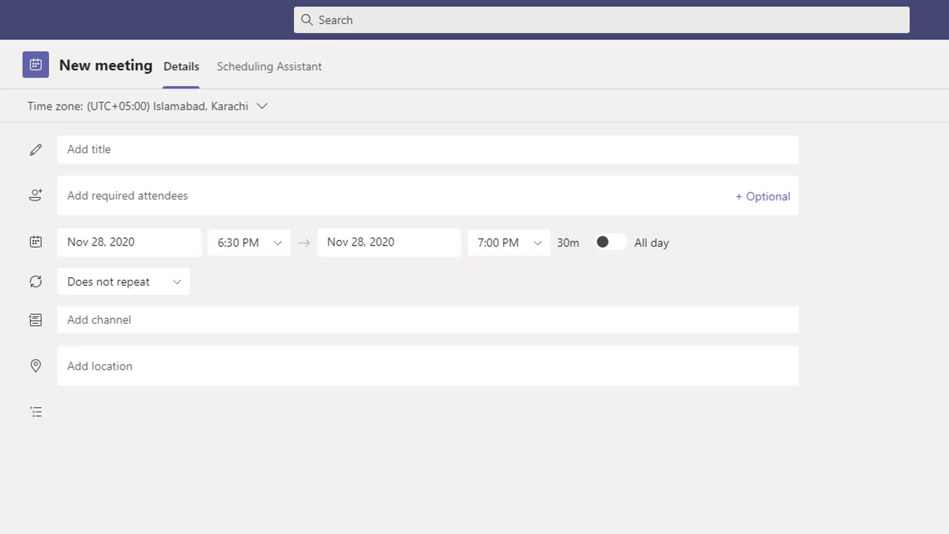
left_click(555, 146)
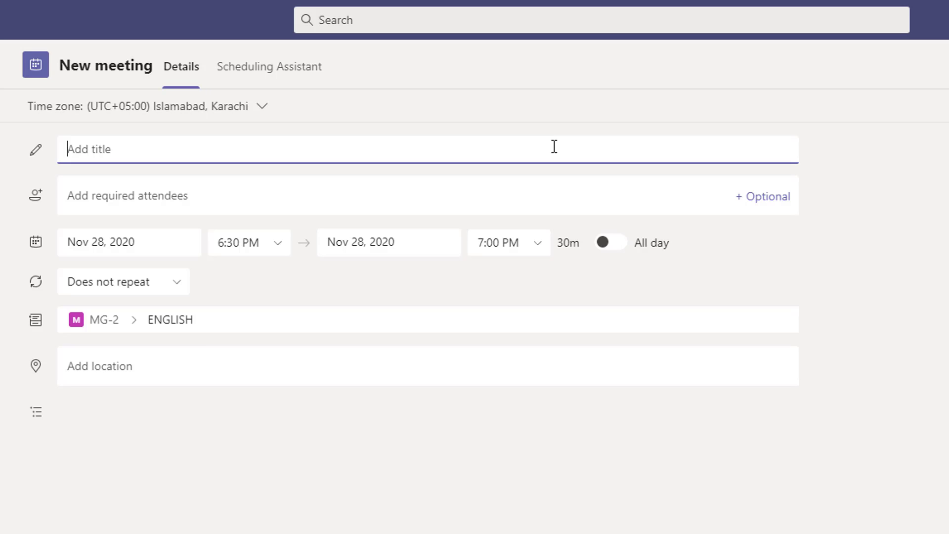
type("ENGLISH")
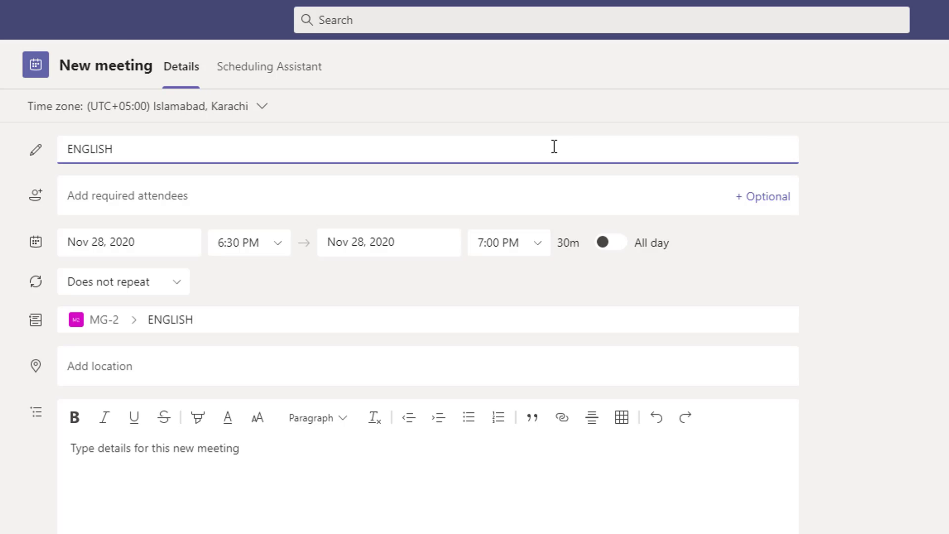
type(" (FRIDAY 2")
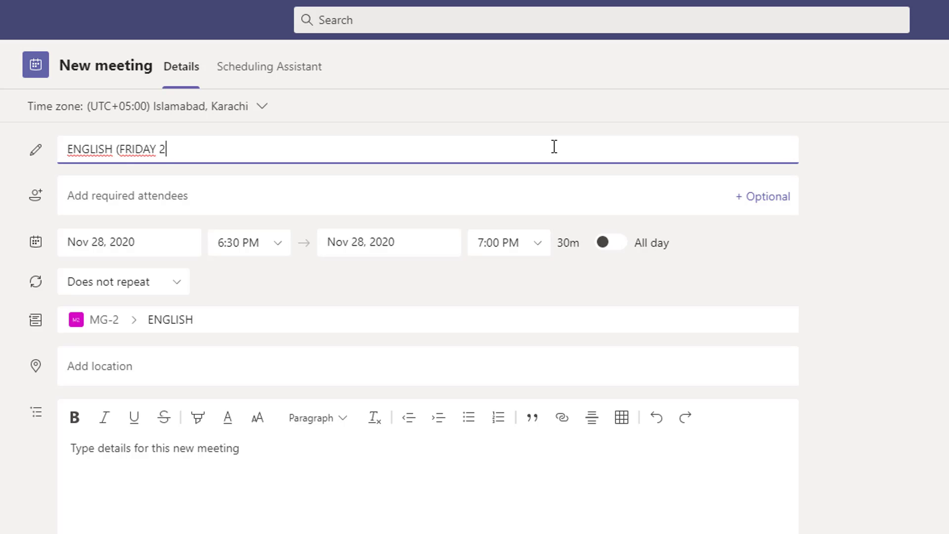
type("ND LECTURE")
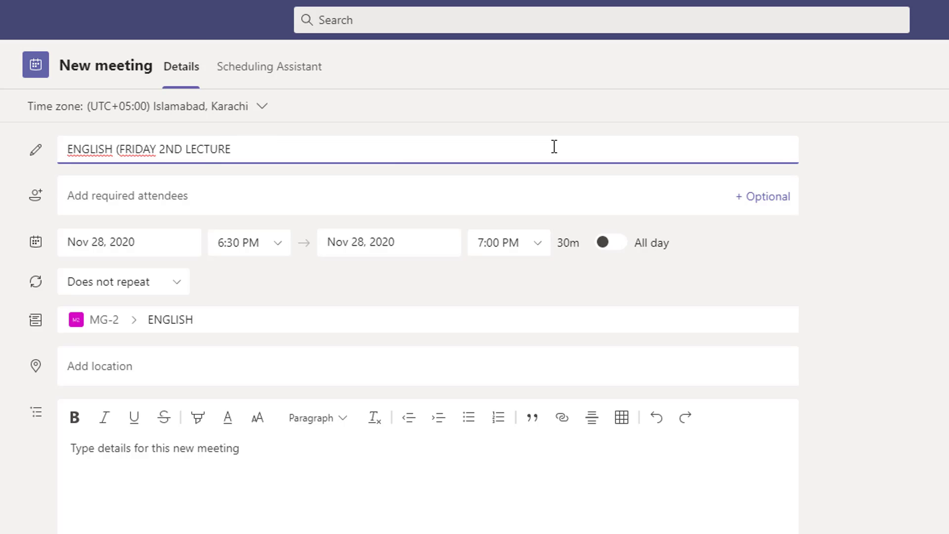
Reword the end of the meeting title so that it reads "ENGLISH (FRIDAY LECTURE 02)".
key("BackSpace")
key("BackSpace")
key("BackSpace")
key("BackSpace")
key("BackSpace")
key("BackSpace")
key("BackSpace")
key("BackSpace")
key("BackSpace")
key("BackSpace")
key("BackSpace")
key("BackSpace")
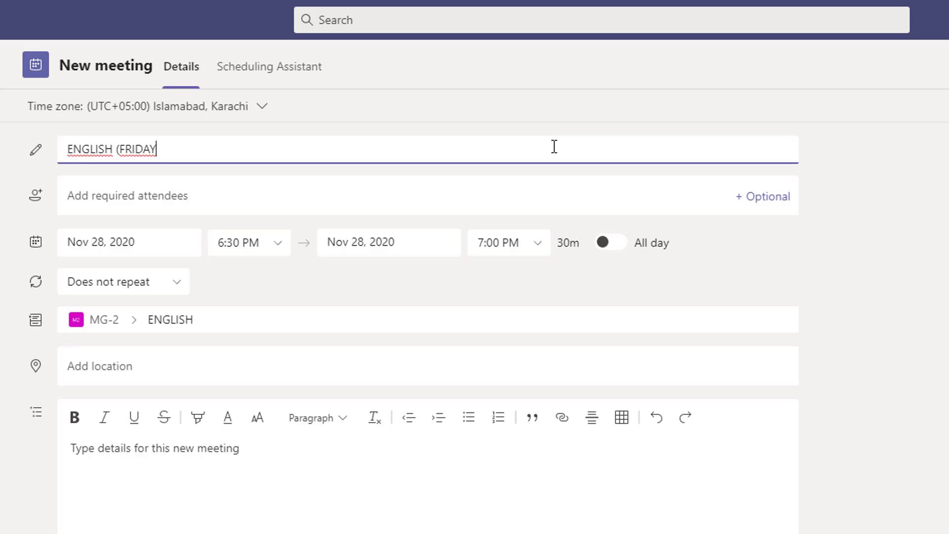
type("LECTURE 2")
key("Left")
type("0")
key("Right")
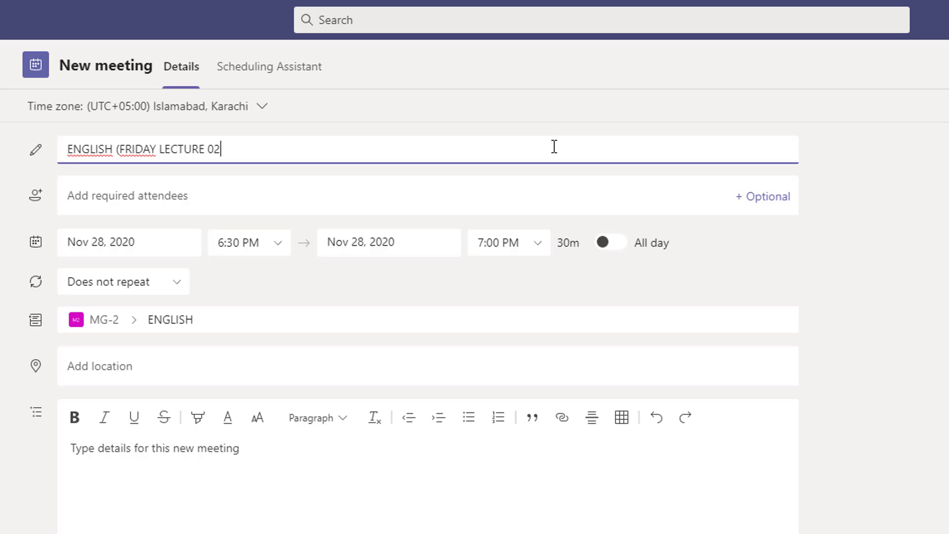
type(")")
double_click(140, 151)
left_click(238, 151)
Set the second Friday lecture's start date to Nov 30, 2020.
left_click(177, 243)
left_click(177, 244)
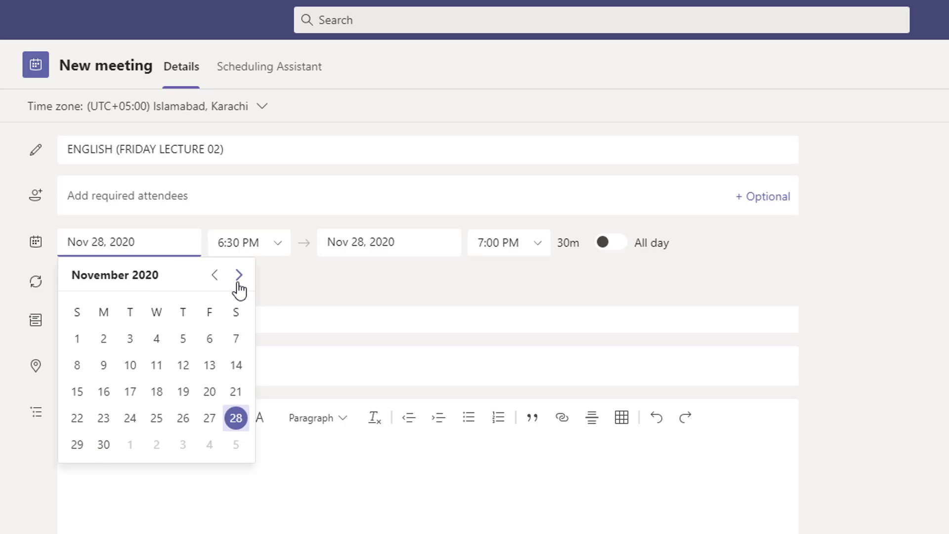
left_click(104, 445)
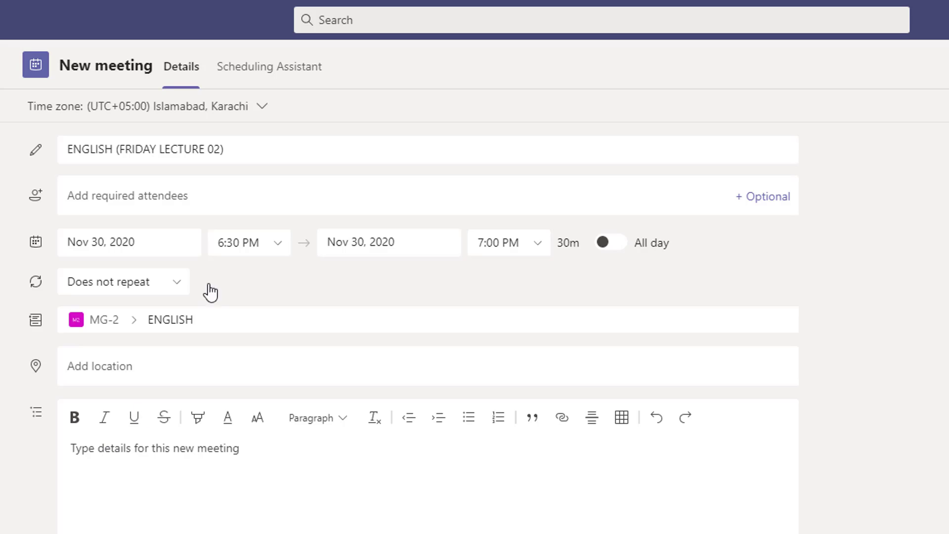
Set the second Friday lecture's start time to 10:00 AM.
left_click(283, 253)
left_click(284, 254)
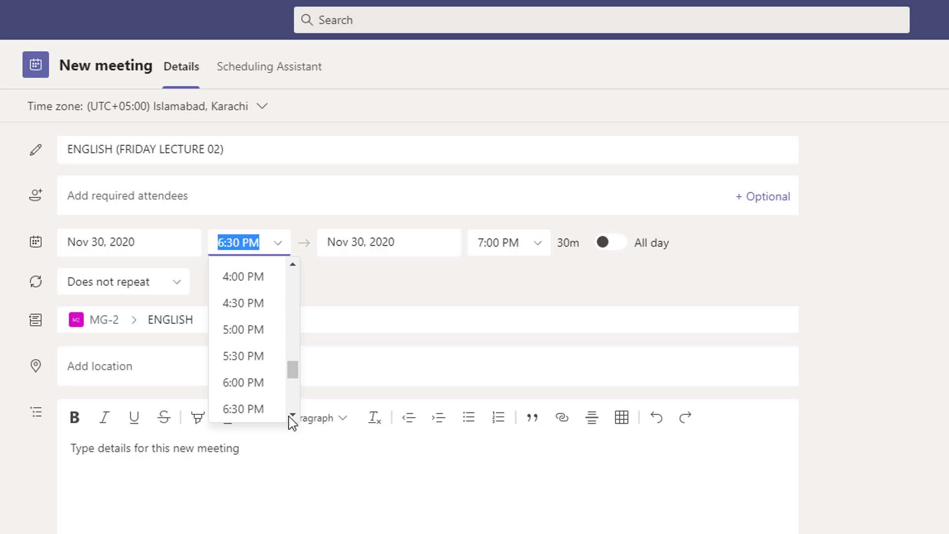
scroll(291, 302, "up", 6)
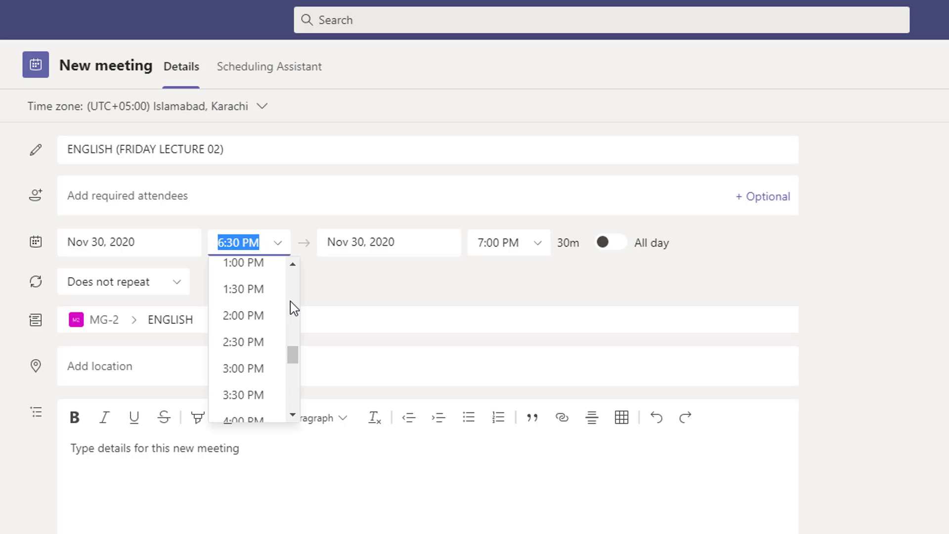
scroll(291, 307, "up", 3)
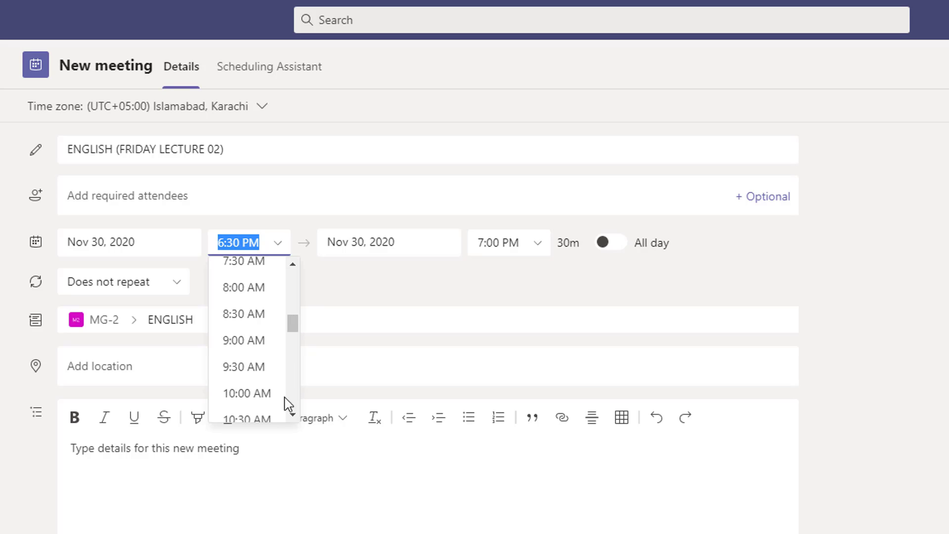
left_click(247, 394)
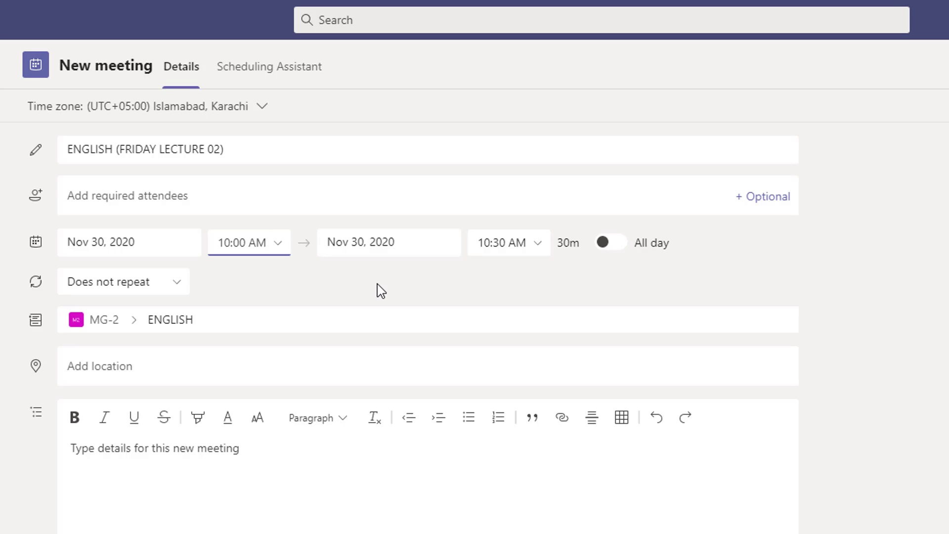
Switch the meeting's repetition to a custom weekly recurrence and set its end date to Jan 31, 2021.
left_click(177, 282)
left_click(177, 282)
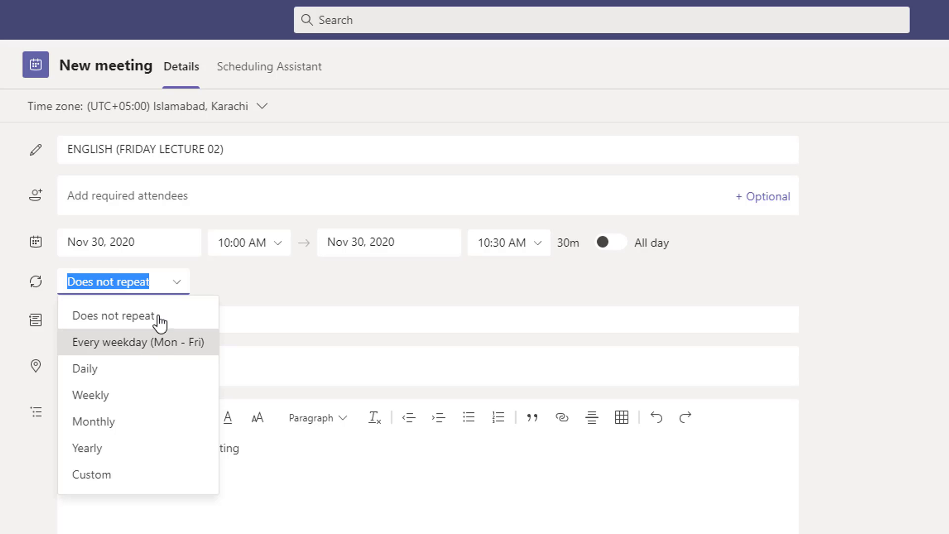
left_click(176, 282)
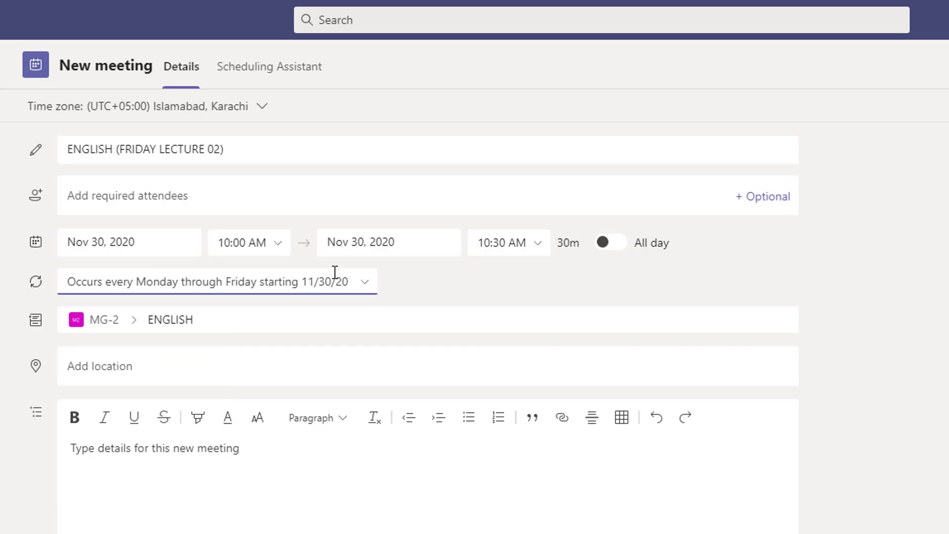
left_click(364, 289)
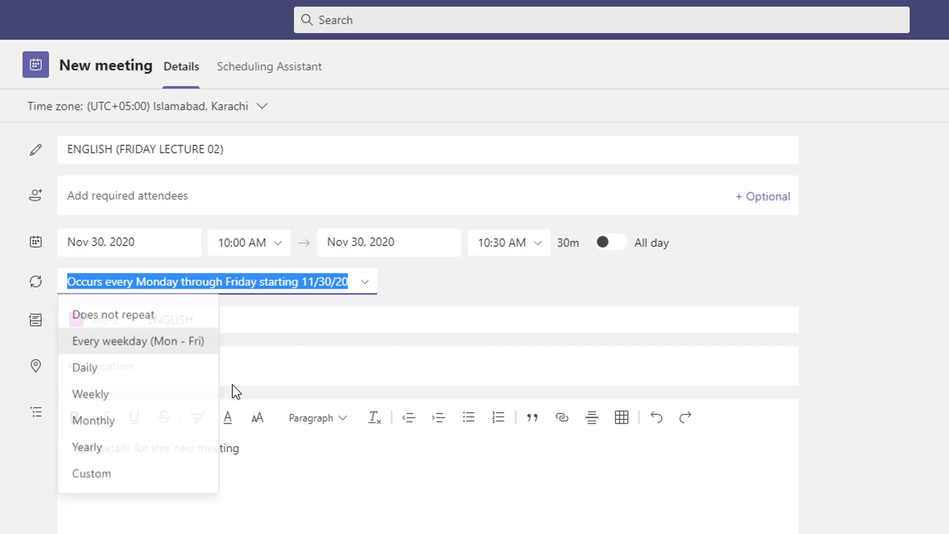
left_click(135, 479)
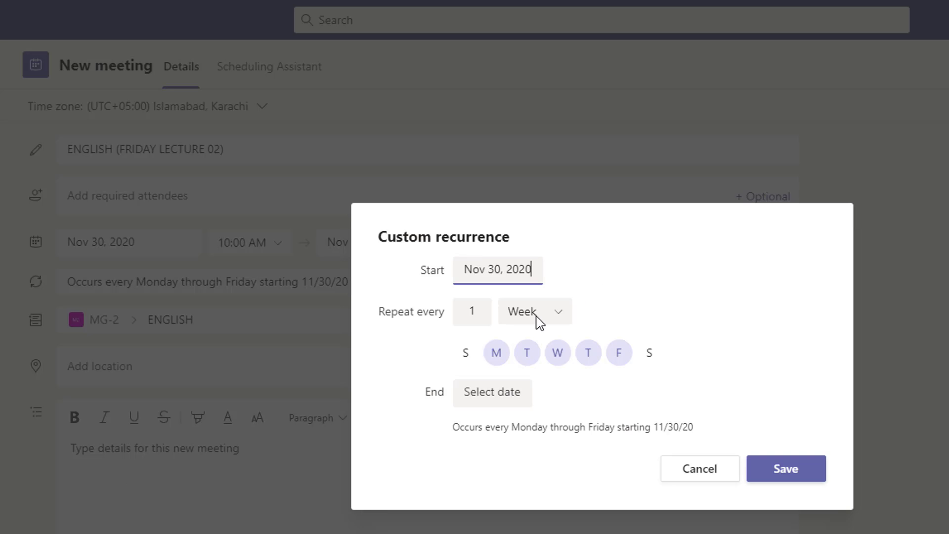
left_click(493, 392)
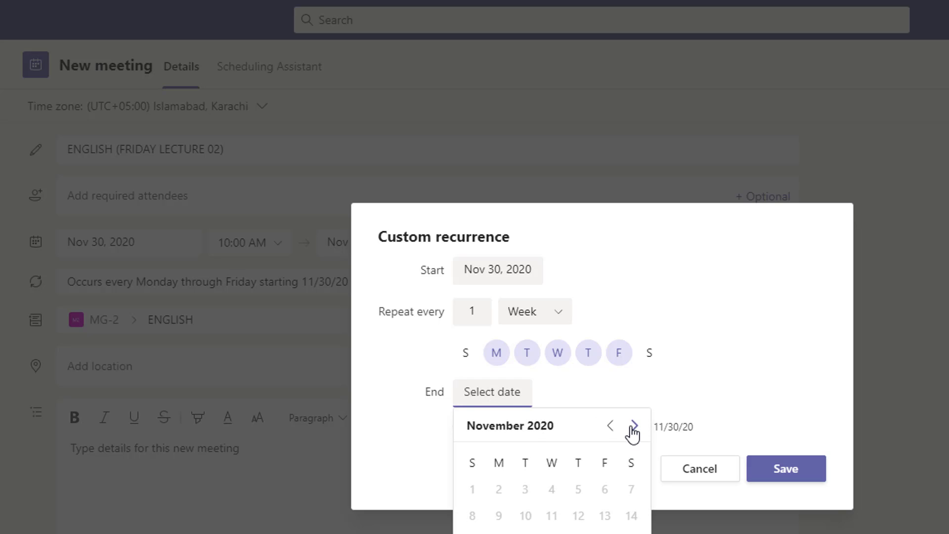
left_click(634, 426)
left_click(634, 426)
left_click(634, 427)
left_click(472, 490)
Exclude Monday through Thursday so the custom recurrence covers only Friday, and save it.
left_click(497, 345)
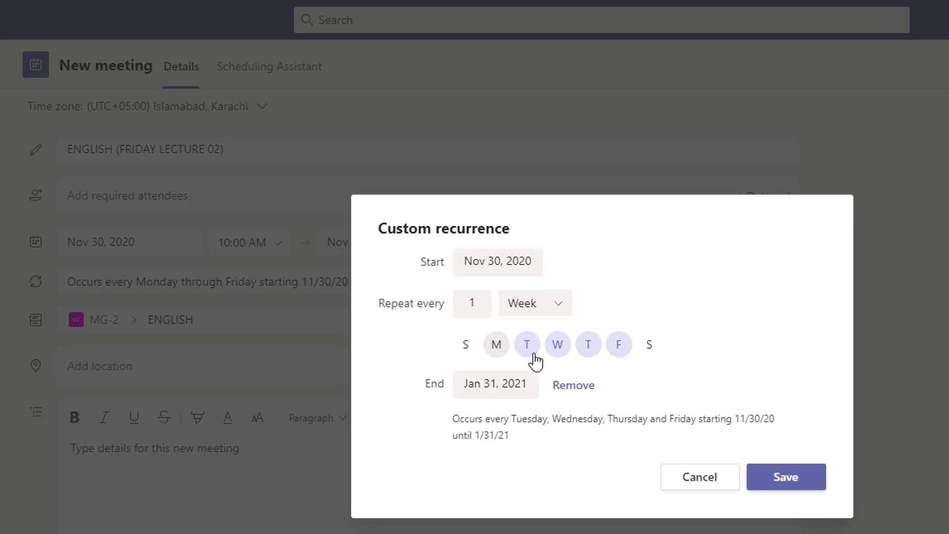
left_click(588, 352)
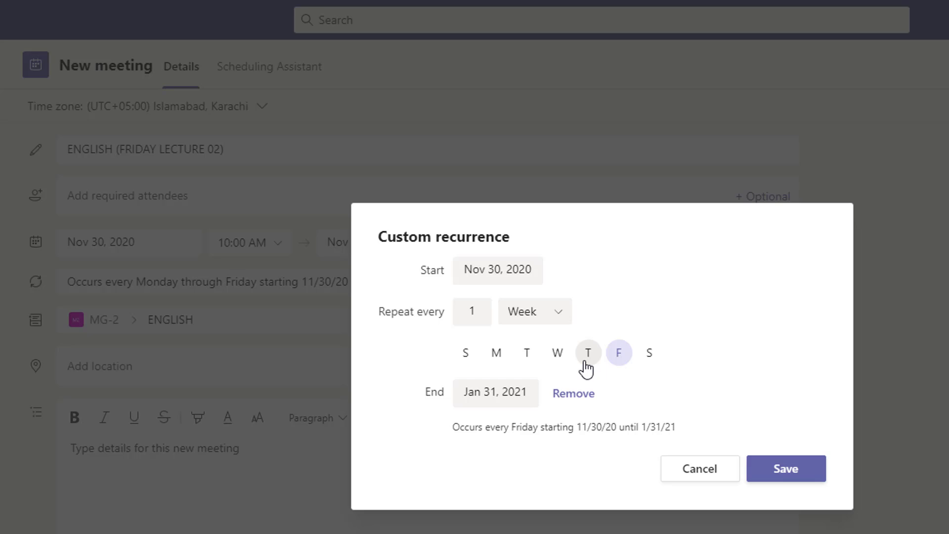
left_click(786, 472)
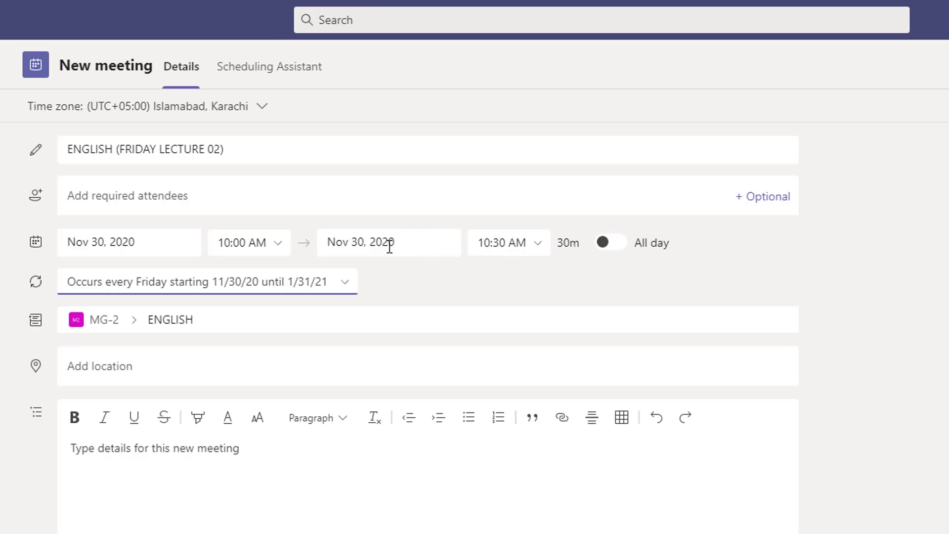
Check the timetable image, set the second Friday lecture's end time to 10:25 AM and send the meeting.
left_click(508, 239)
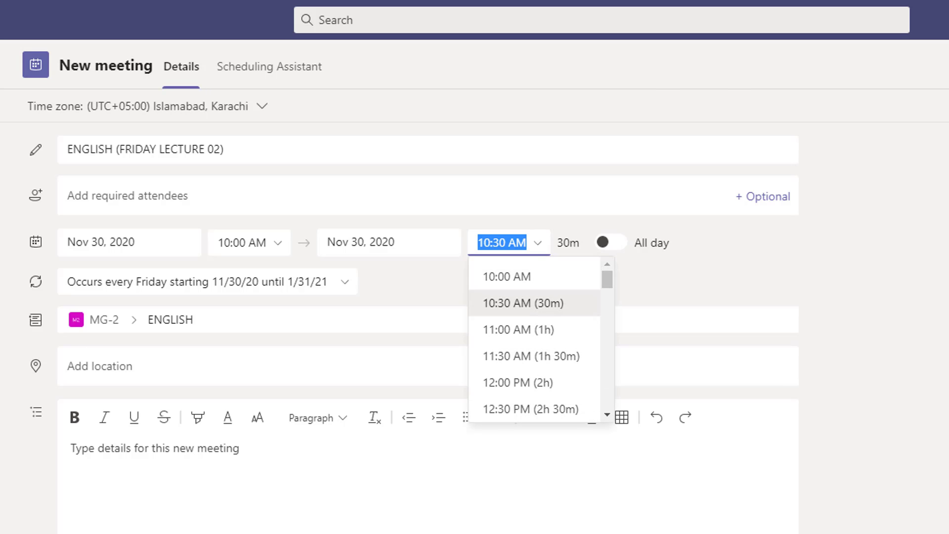
key("alt+Tab")
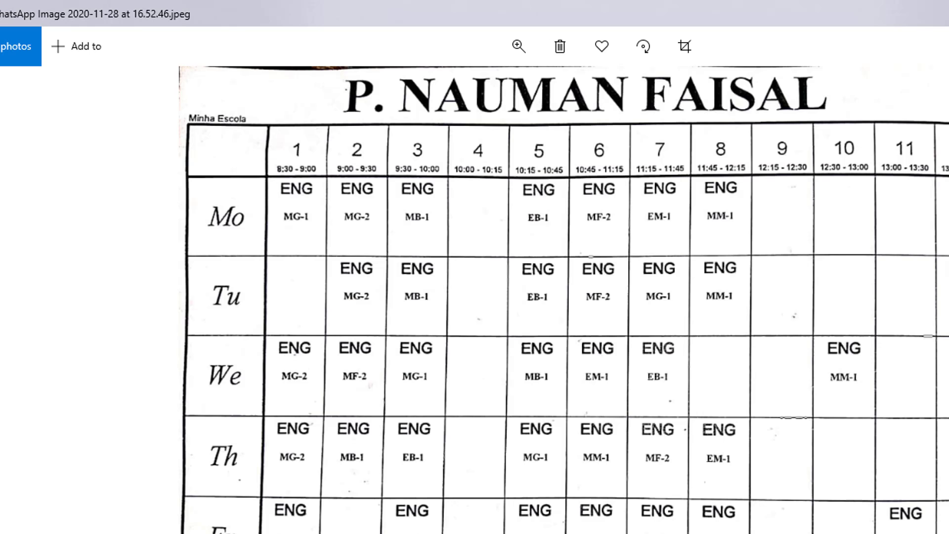
key("alt+Tab")
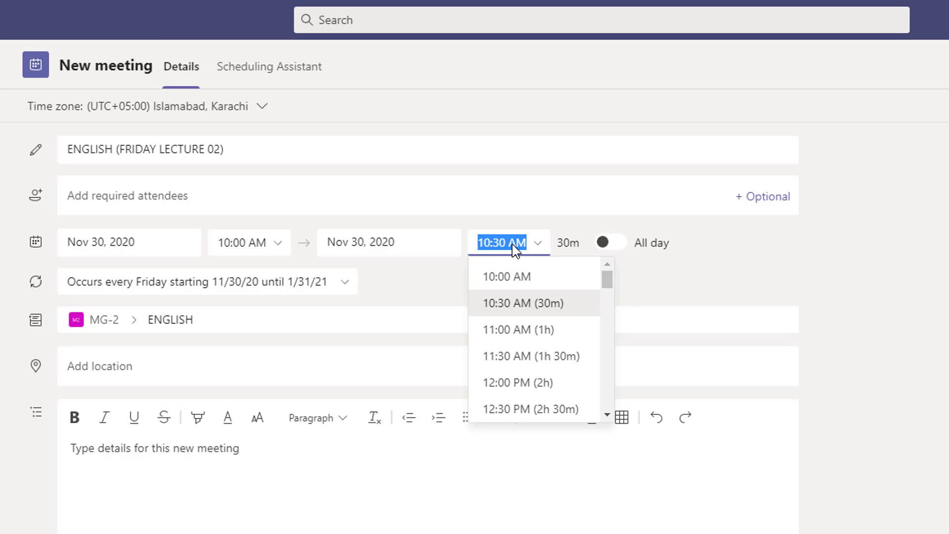
left_click(509, 243)
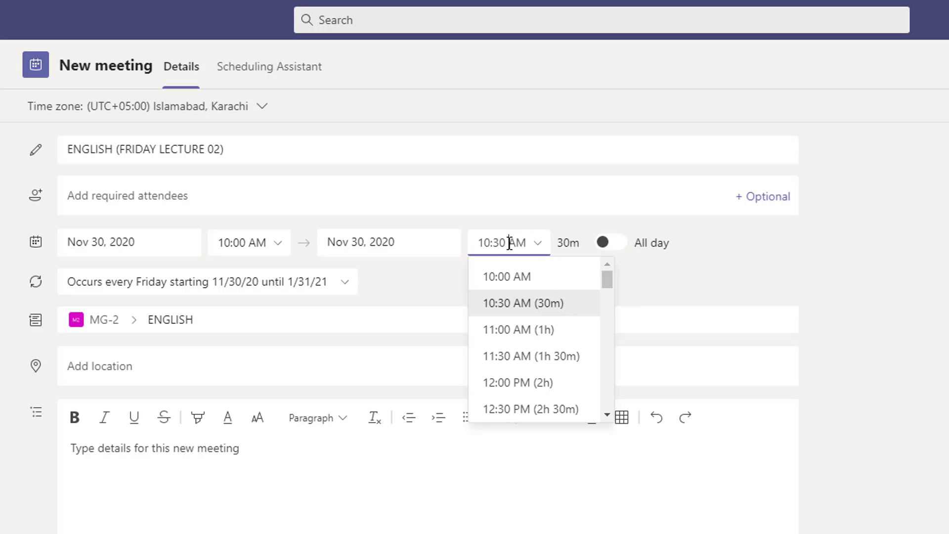
key("Left")
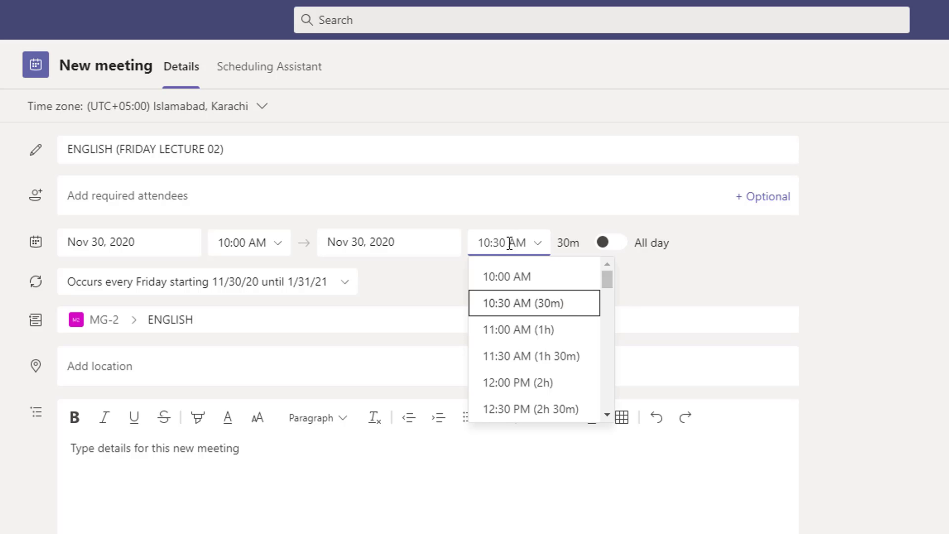
key("BackSpace")
key("BackSpace")
type("2")
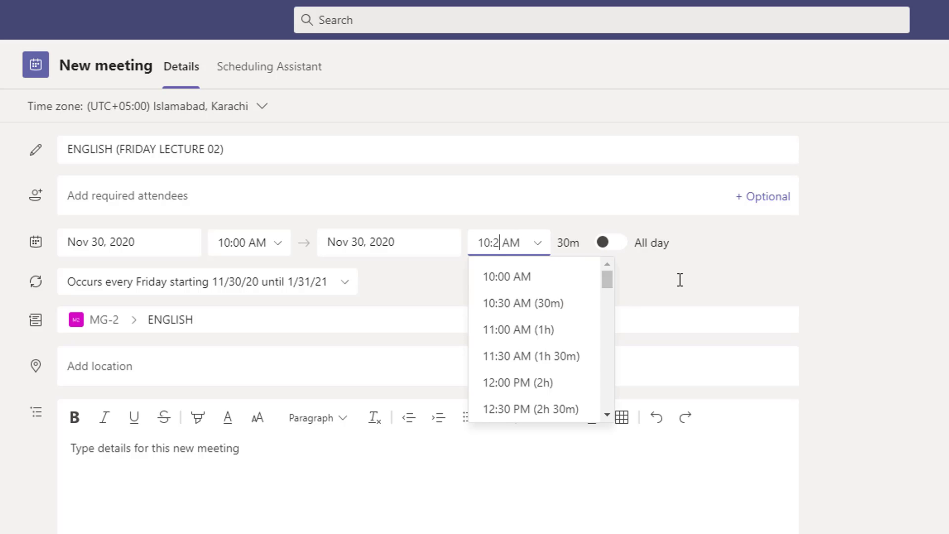
type("5")
left_click(682, 287)
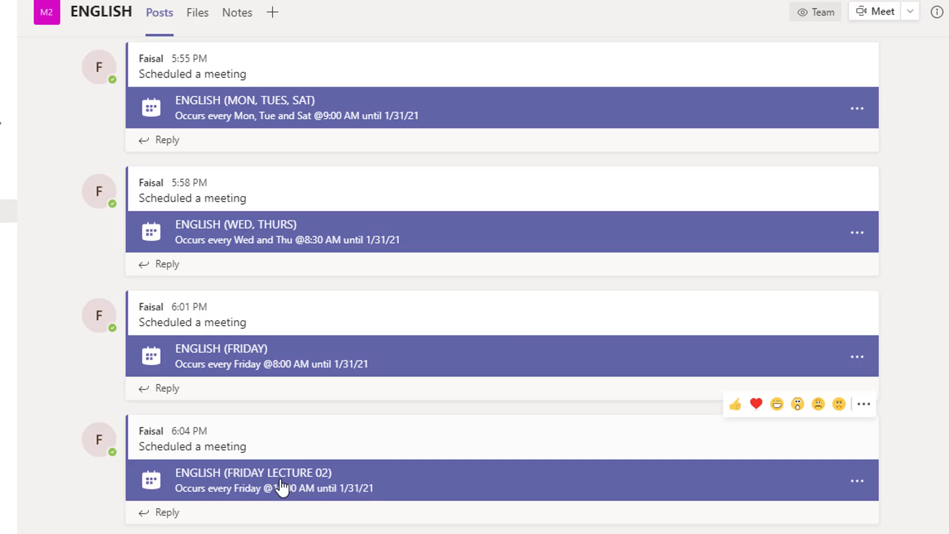
Open the details of the ENGLISH (FRIDAY LECTURE 02) meeting from its channel post and start joining it.
left_click(858, 482)
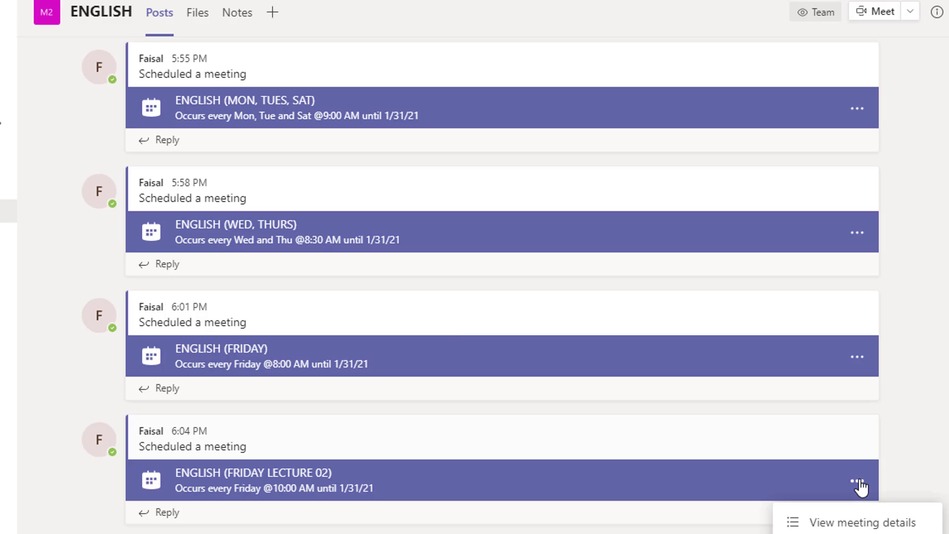
left_click(840, 523)
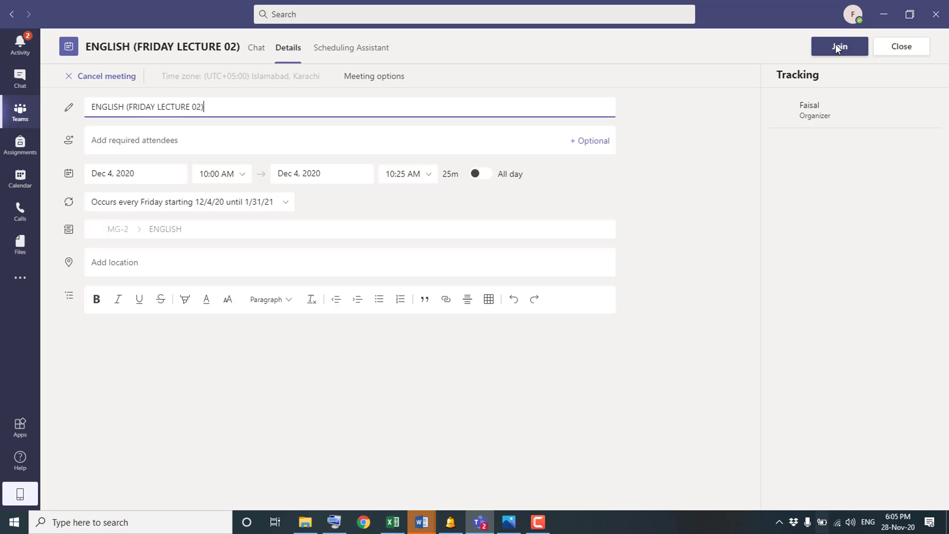
left_click(837, 48)
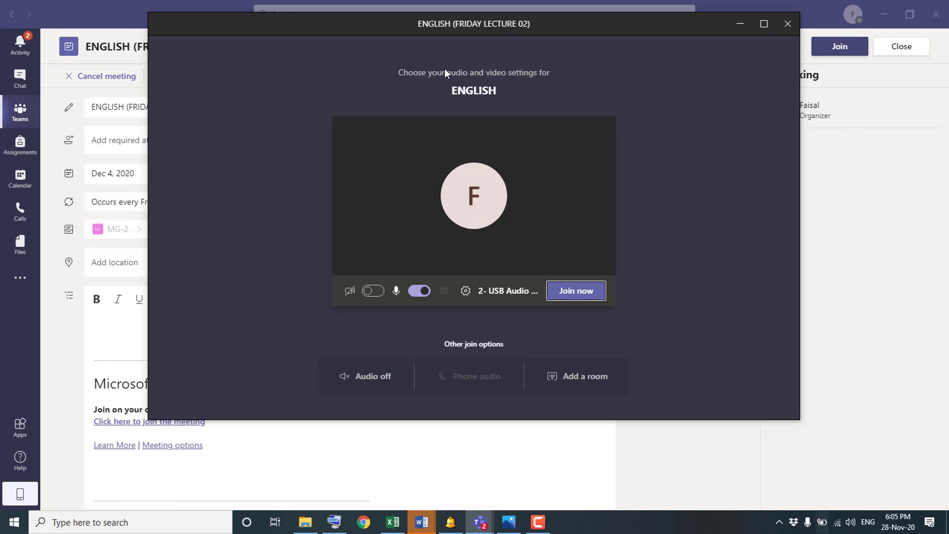
Join the meeting with the camera off and microphone on, and maximize the meeting window.
left_click(374, 291)
left_click(372, 293)
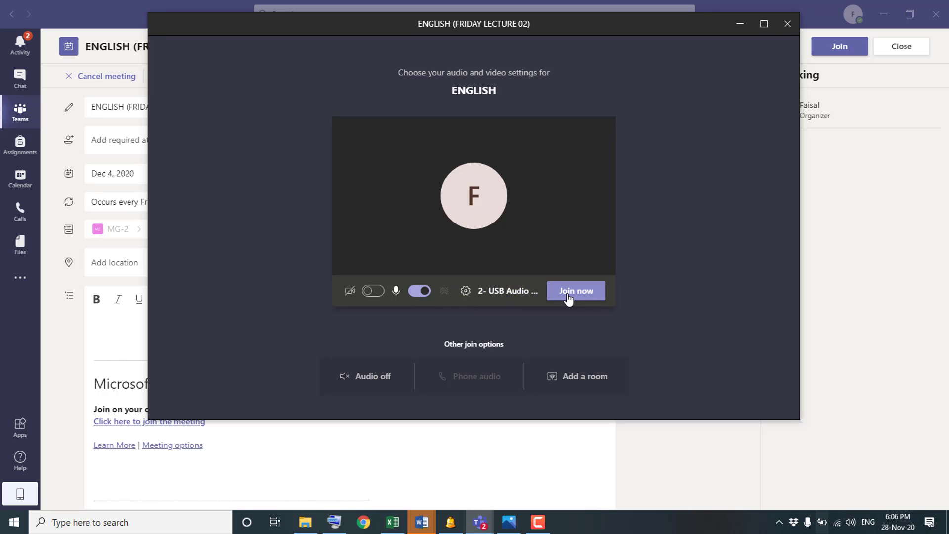
left_click(592, 292)
left_click(592, 292)
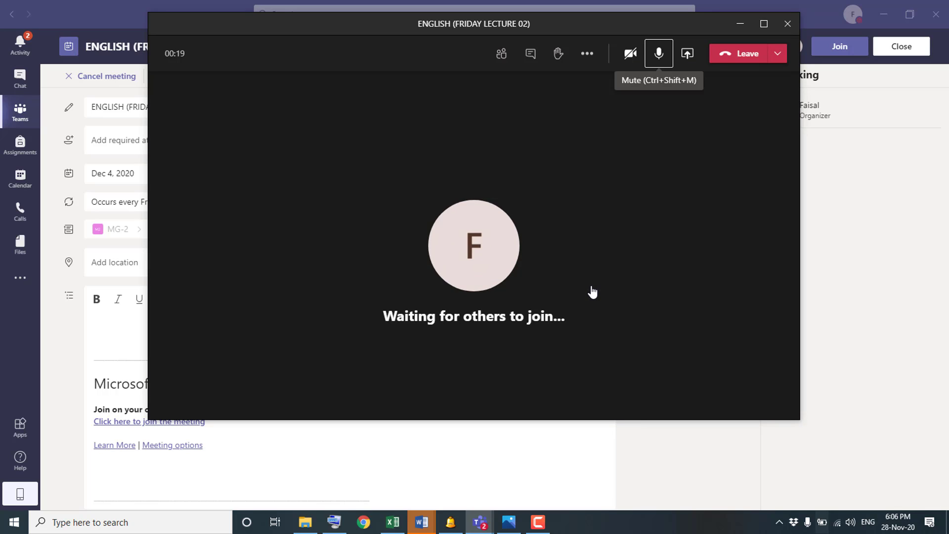
left_click(764, 24)
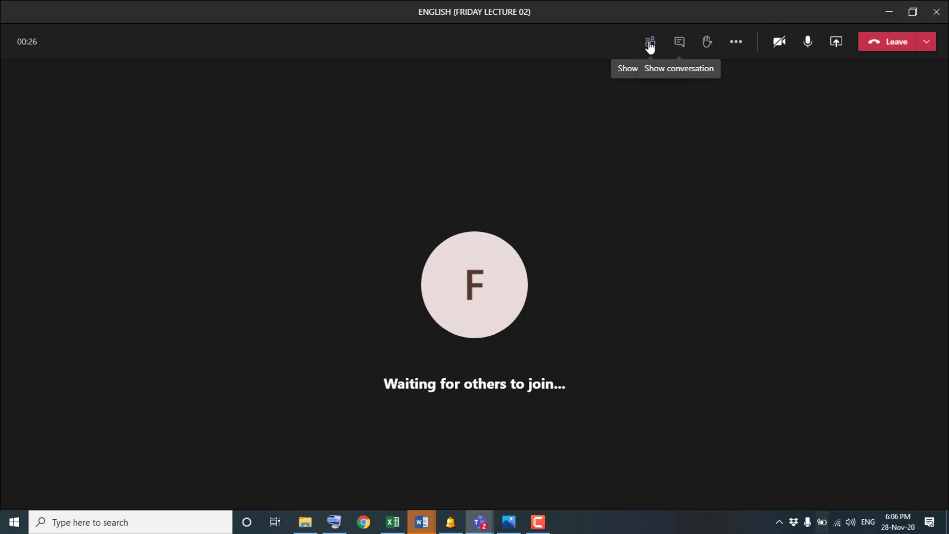
Show the meeting's participants and request the first four suggested members to join.
left_click(649, 44)
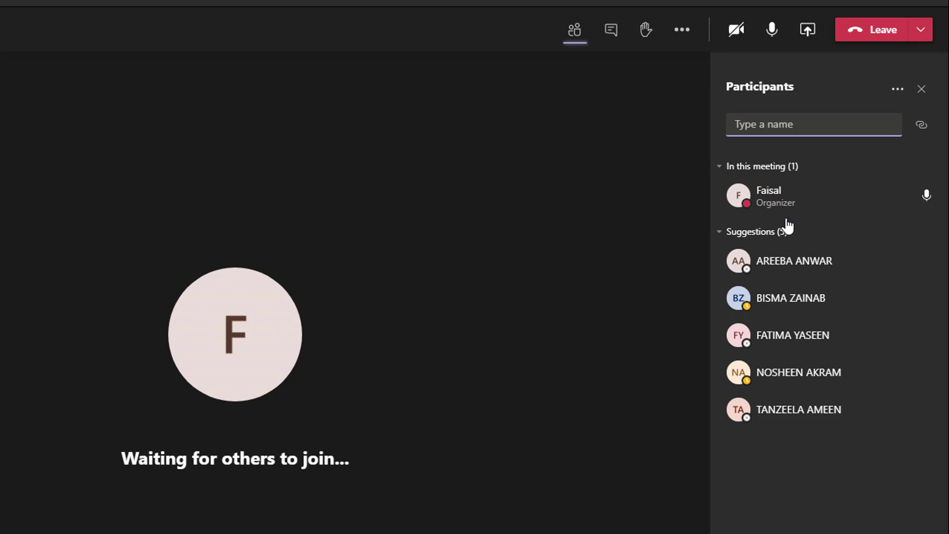
mouse_move(785, 262)
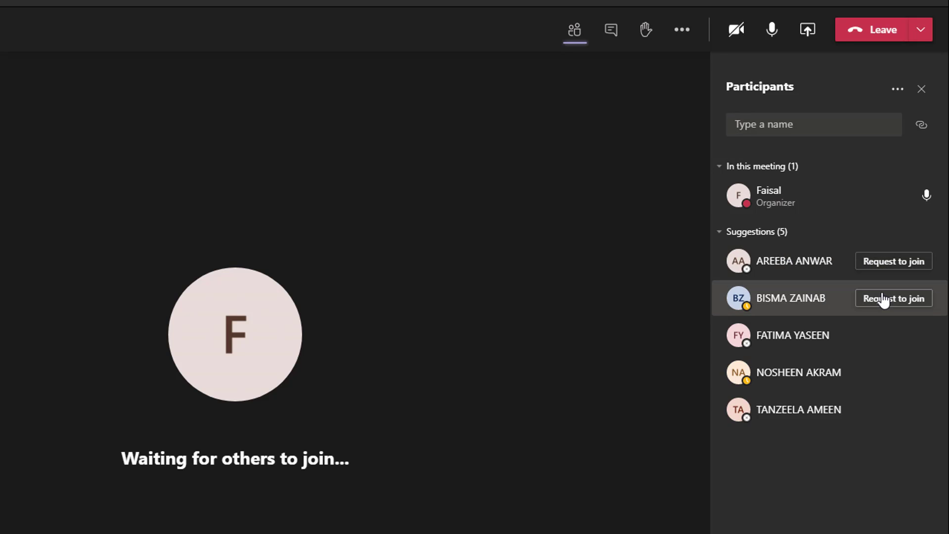
left_click(884, 335)
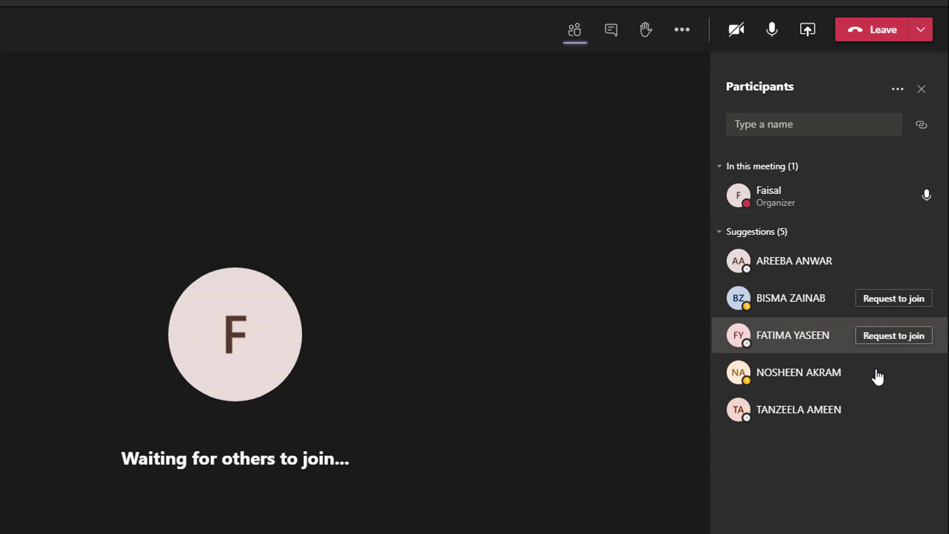
left_click(878, 381)
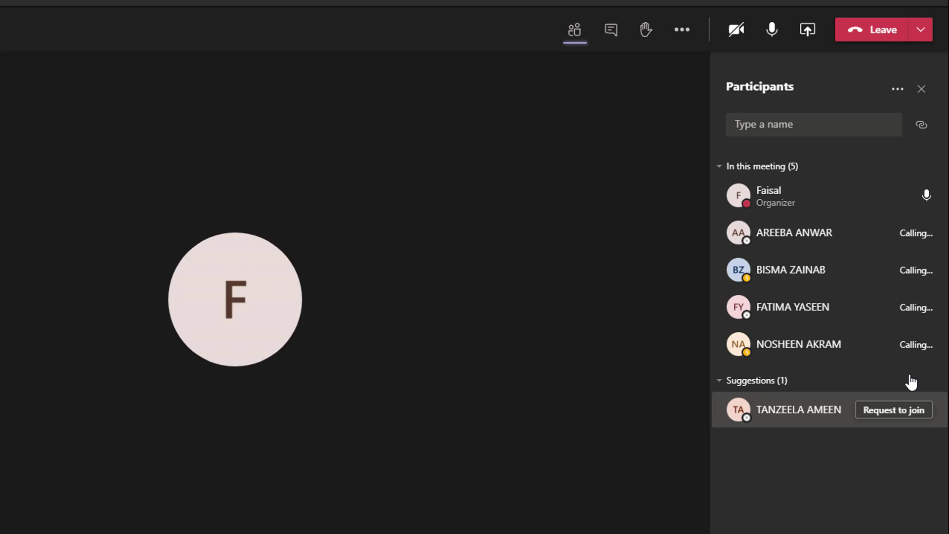
Raise a hand and send "aa" in the meeting chat, and return to the participants list.
left_click(613, 37)
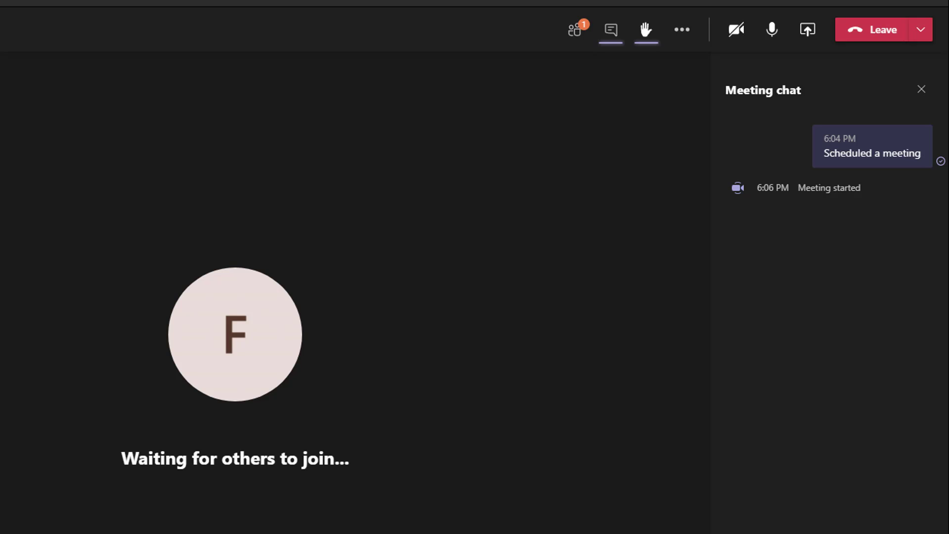
key("Return")
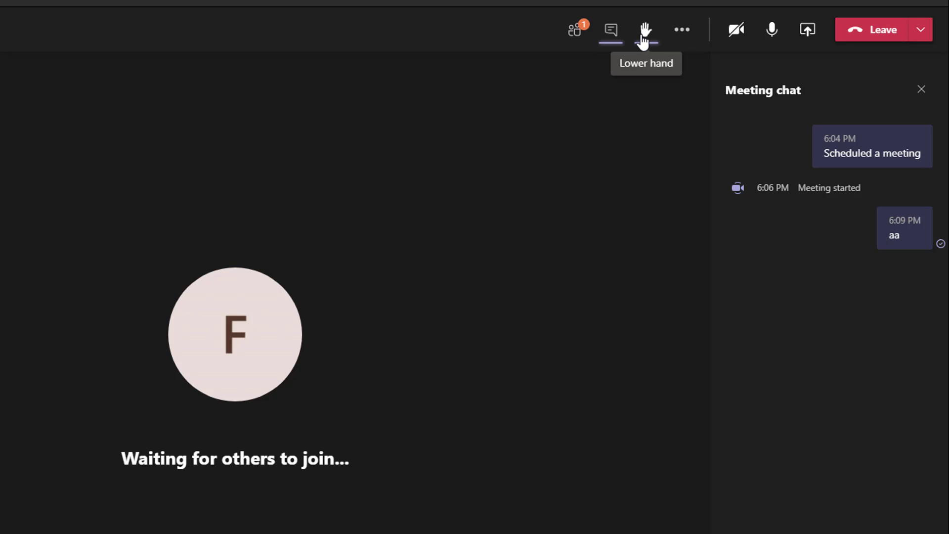
left_click(574, 34)
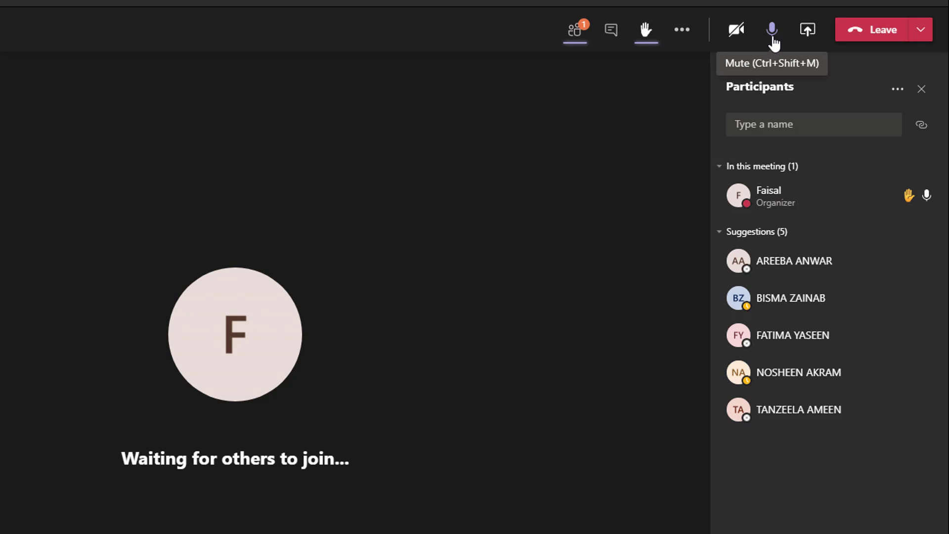
Mute and unmute the microphone, and open the meeting's content sharing options.
left_click(773, 31)
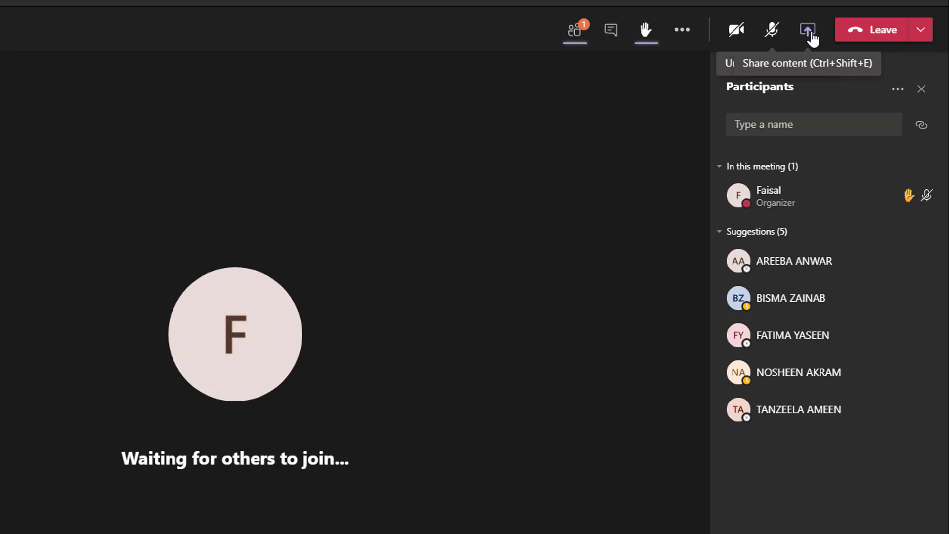
key("ctrl+shift+m")
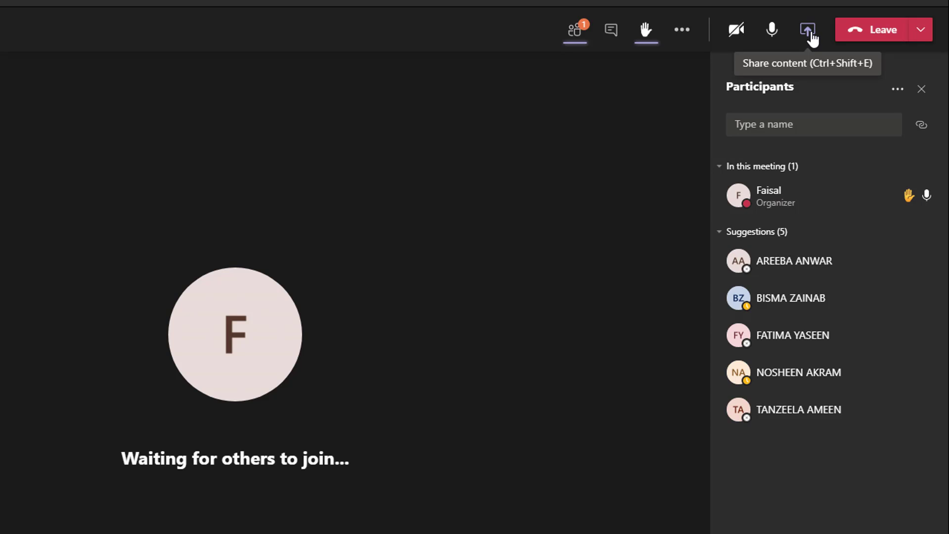
left_click(810, 33)
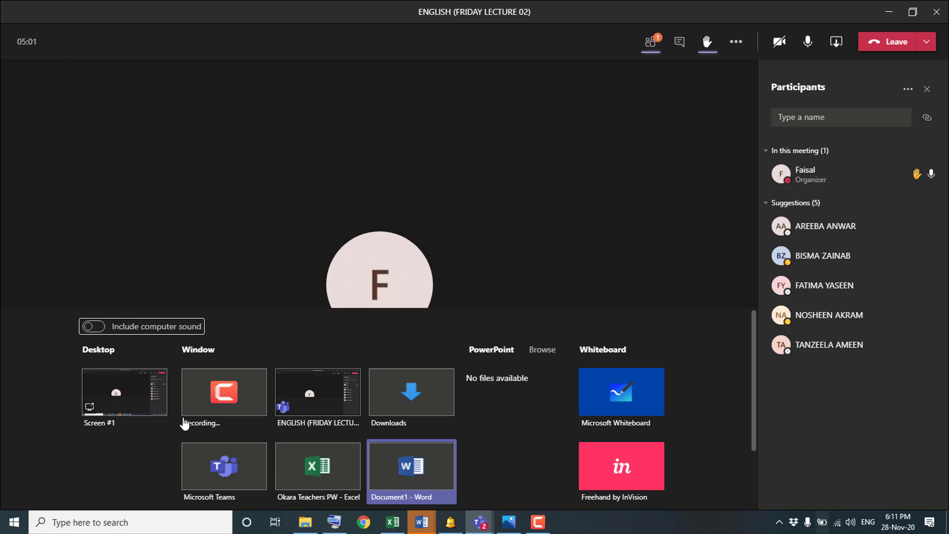
Share the whole desktop, Screen #1, in the meeting and bring up the blank Word document Document2.
left_click(134, 402)
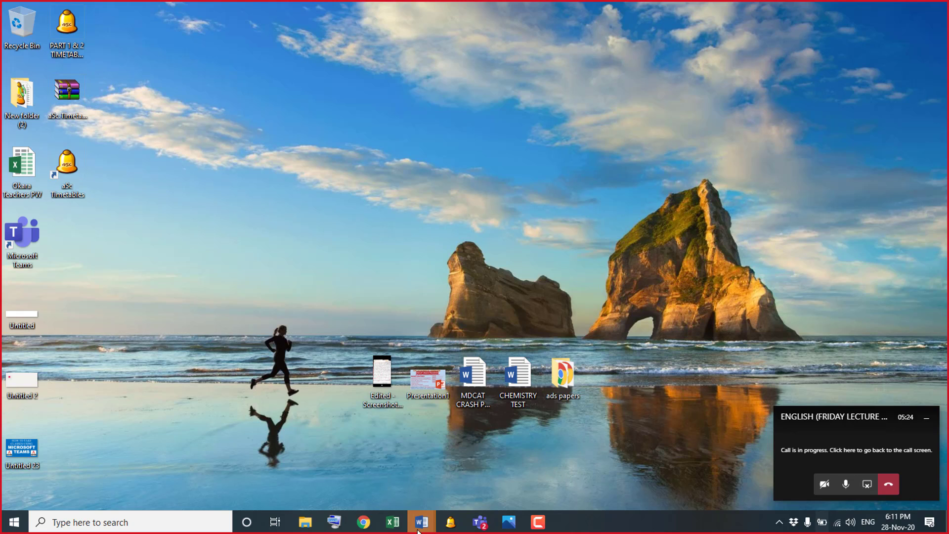
mouse_move(419, 528)
left_click(482, 469)
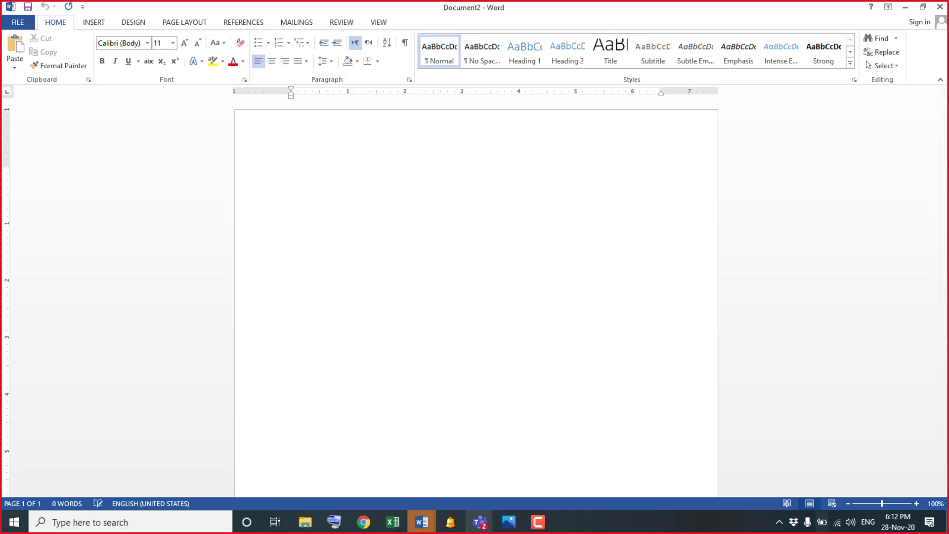
Return to the ENGLISH (FRIDAY LECTURE 02) meeting window and show the participant options for unmuting, permissions and the attendance list.
left_click(480, 522)
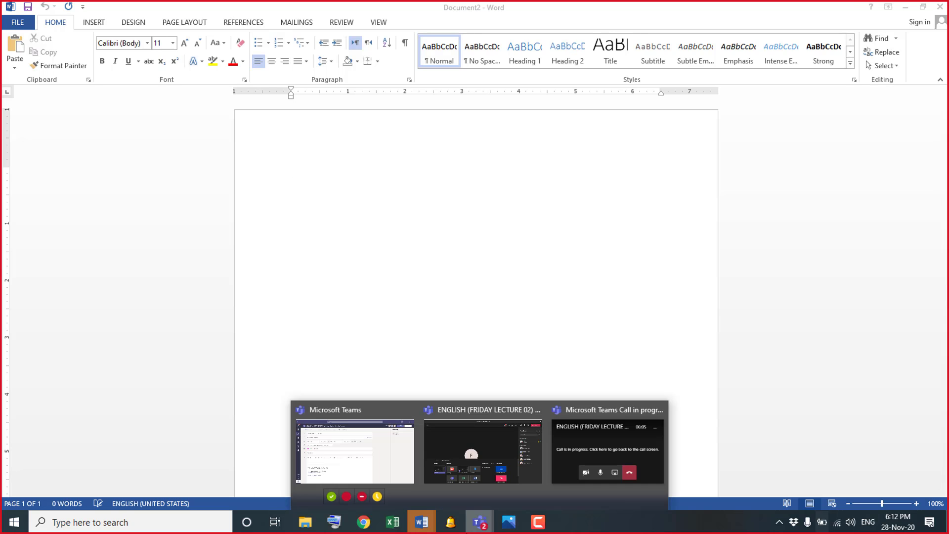
left_click(483, 451)
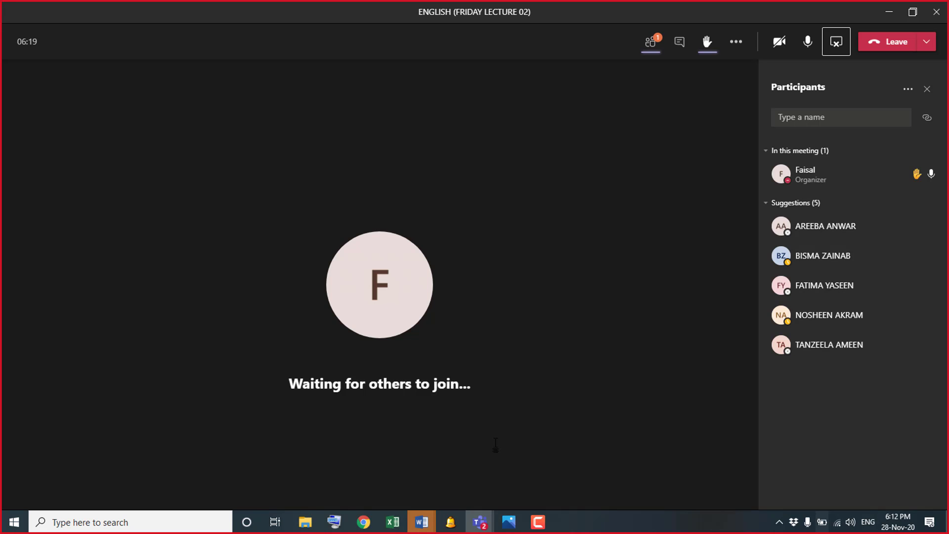
left_click(908, 94)
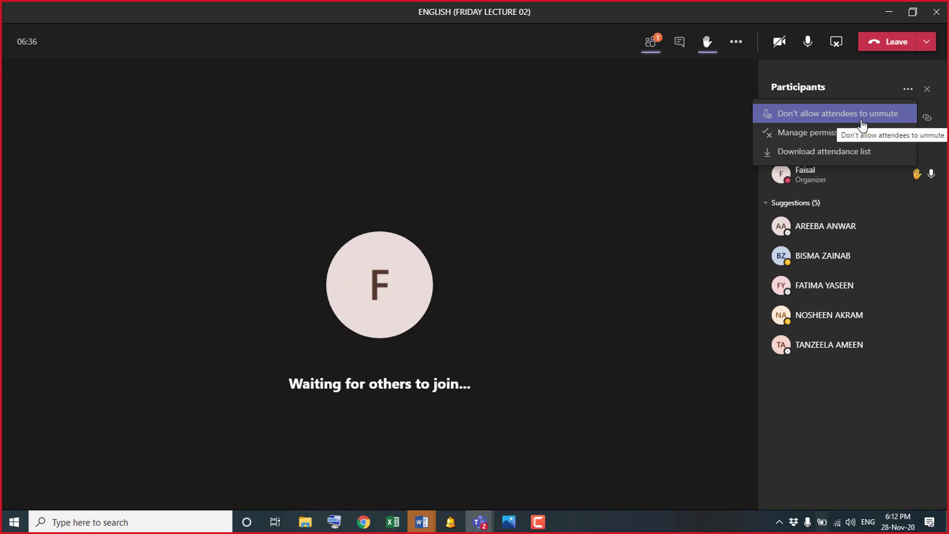
left_click(835, 155)
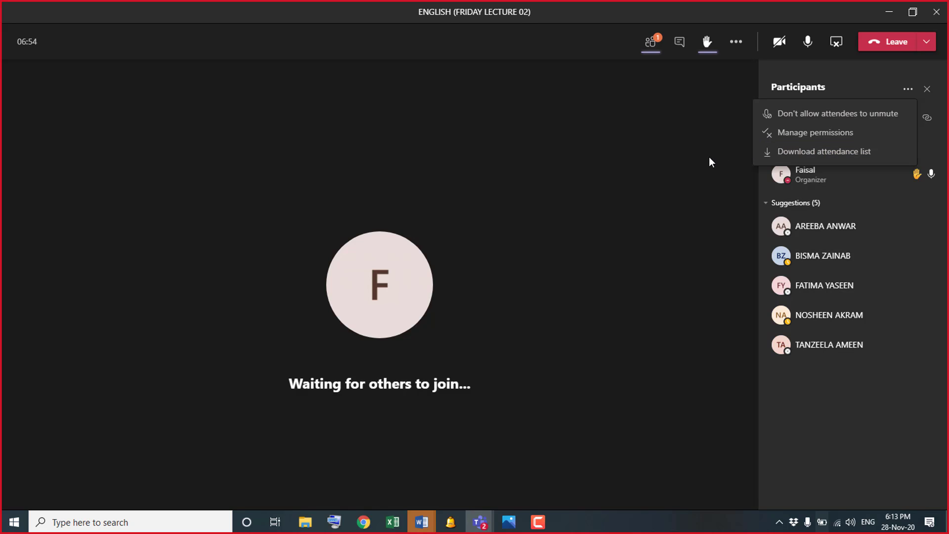
End the ENGLISH (FRIDAY LECTURE 02) meeting for everyone and return to the main Microsoft Teams window.
left_click(926, 48)
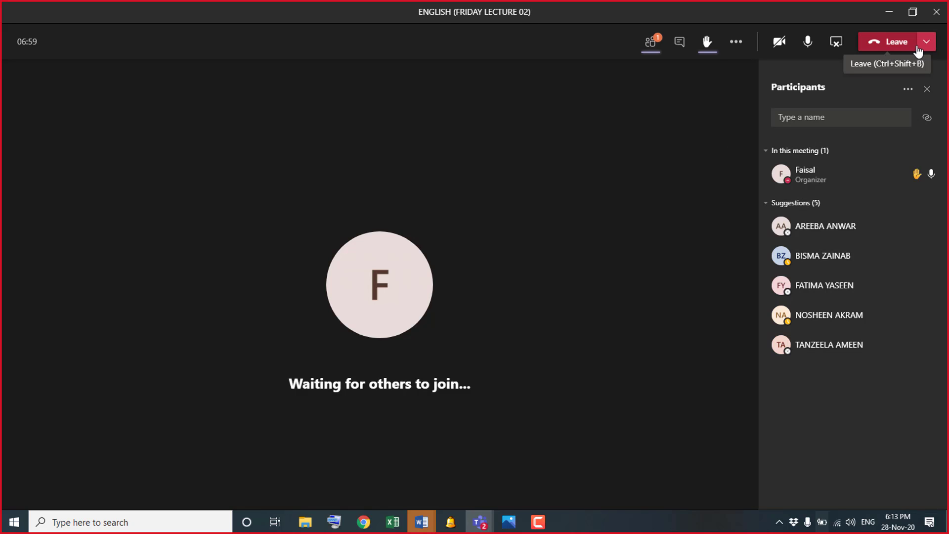
left_click(928, 47)
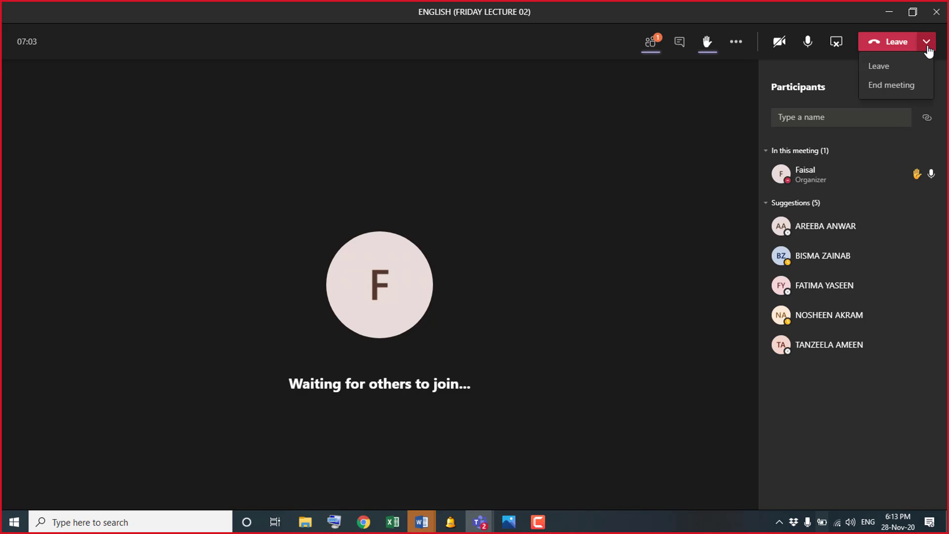
left_click(898, 86)
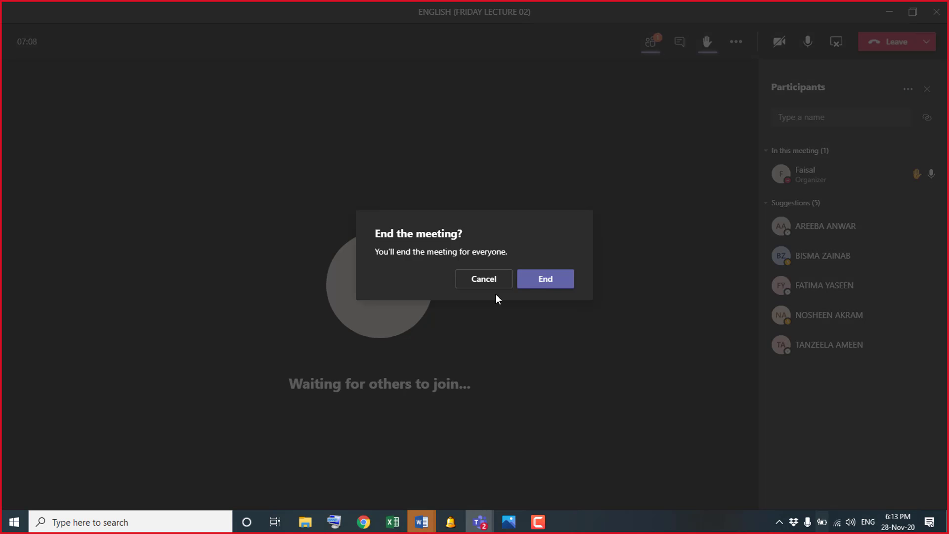
left_click(538, 286)
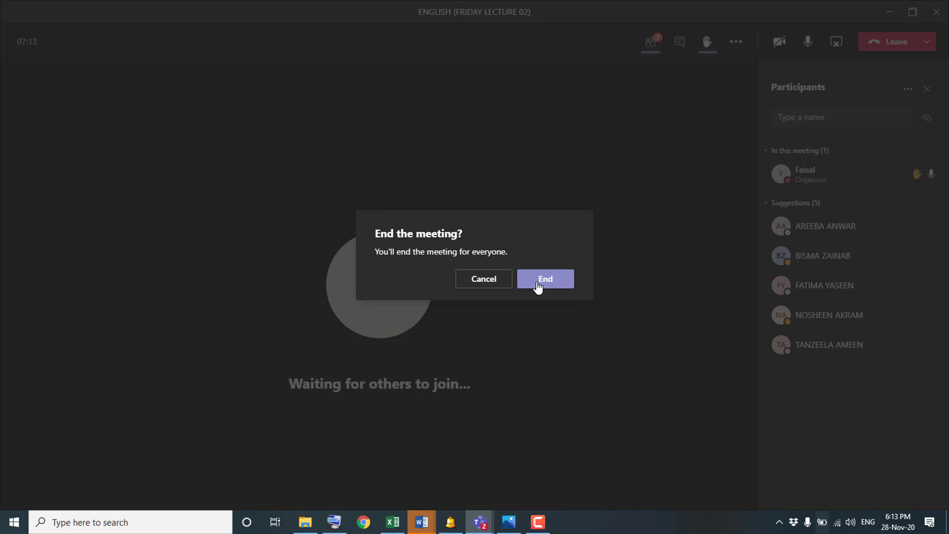
left_click(538, 287)
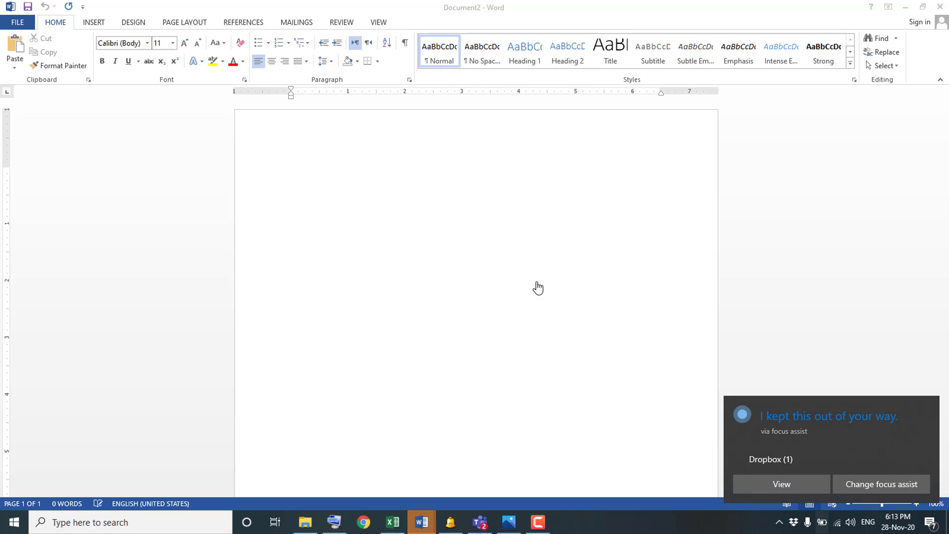
left_click(475, 523)
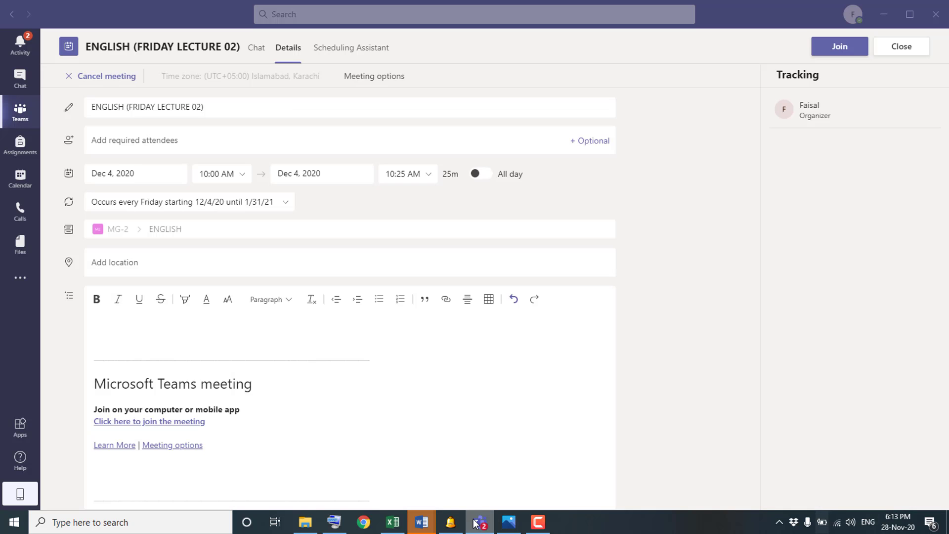